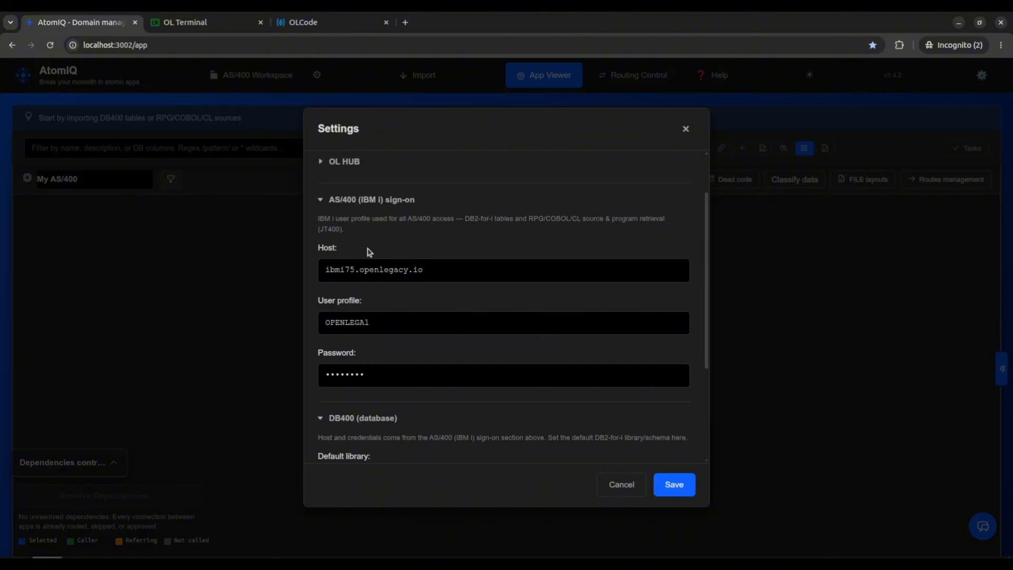
# Review the AS/400 (IBM i) sign-on and DB400 sections of the application settings, and close them without saving.
pyautogui.scroll(-1, 356, 314)
pyautogui.scroll(1, 357, 301)
pyautogui.click(616, 488)
# Create a new workspace named AS400 RPGLE without a description.
pyautogui.click(271, 77)
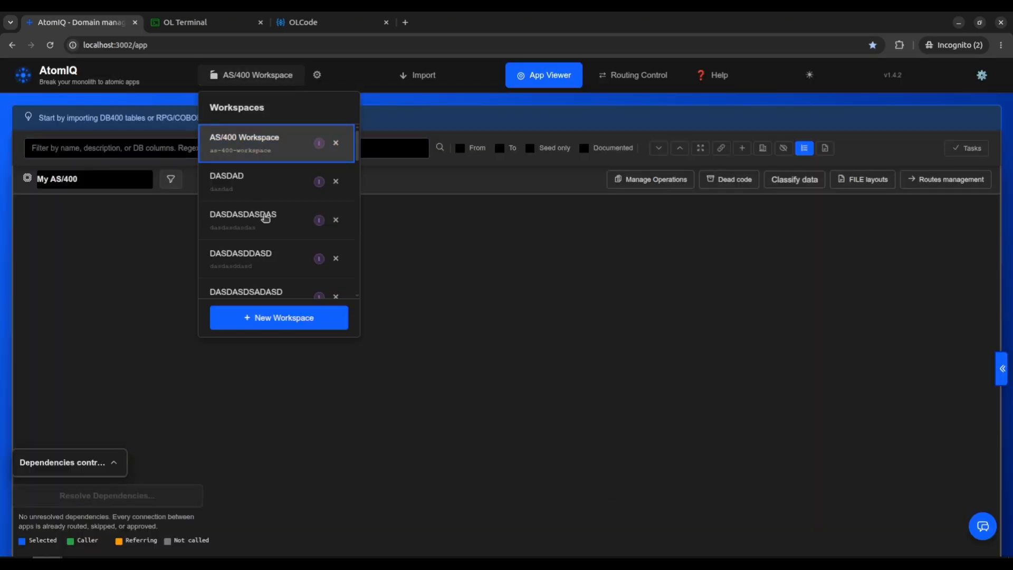
pyautogui.click(277, 321)
pyautogui.write('AS400 RPGLE')
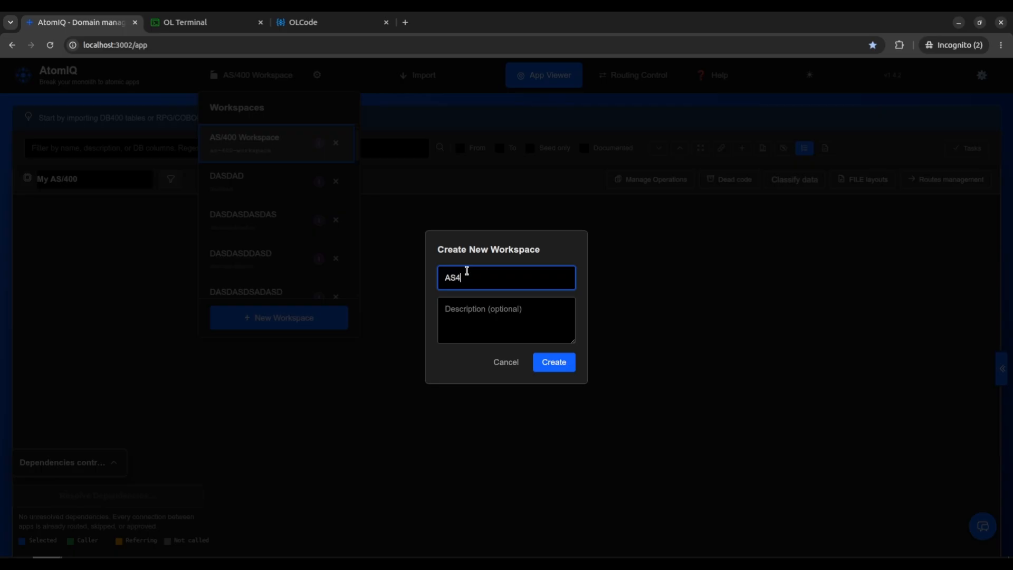
pyautogui.click(561, 371)
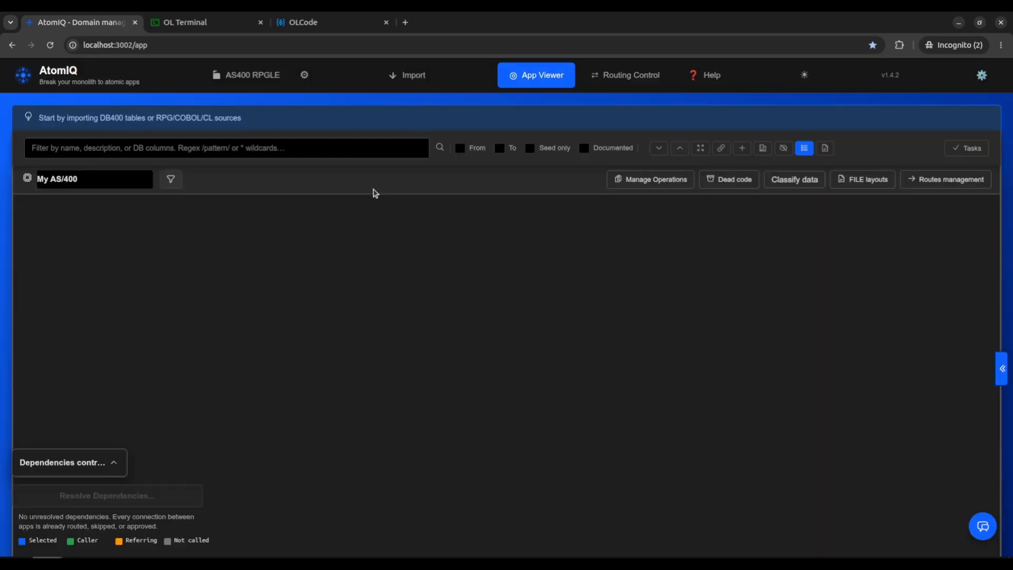
# Review the AS/400 (IBM i) sign-on and AI sections of the workspace settings, and close them without saving.
pyautogui.click(306, 76)
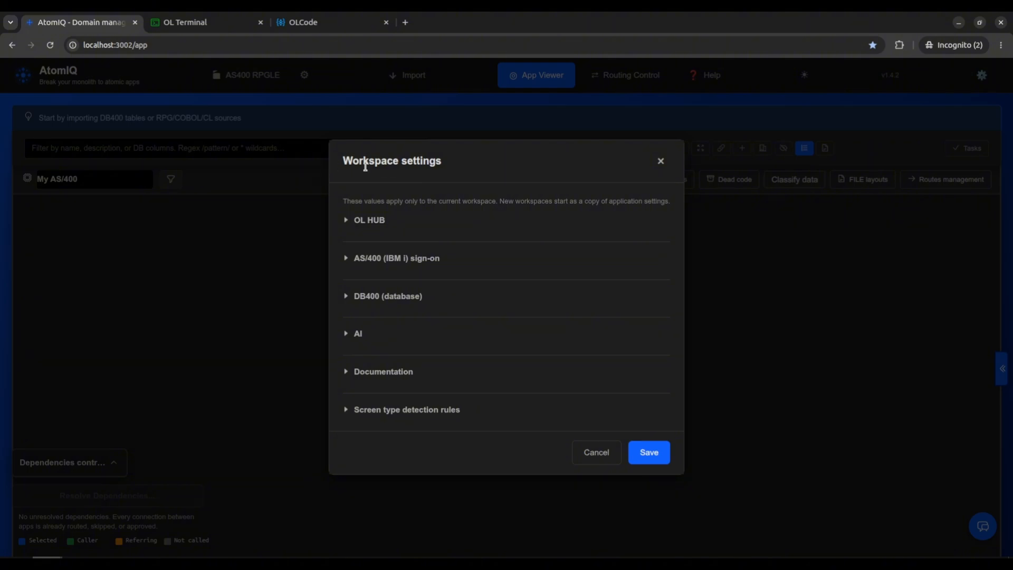
pyautogui.click(412, 258)
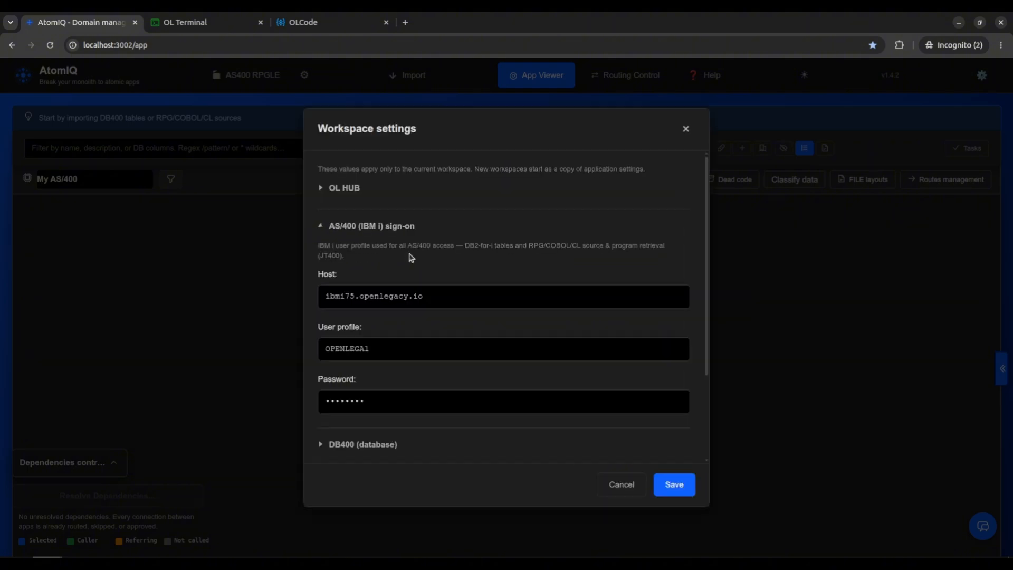
pyautogui.click(457, 290)
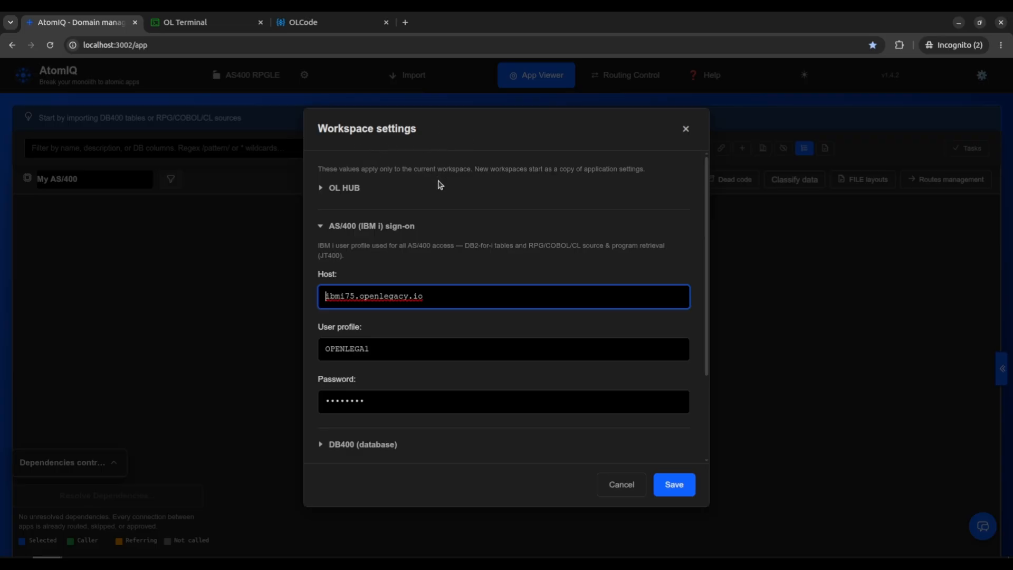
pyautogui.scroll(-2, 438, 185)
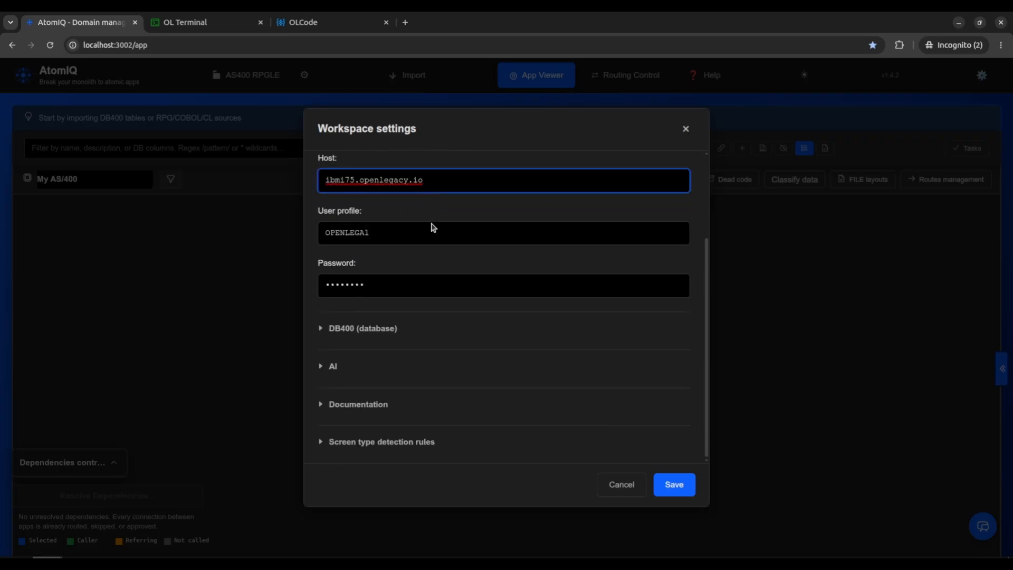
pyautogui.click(340, 366)
pyautogui.scroll(-1, 370, 364)
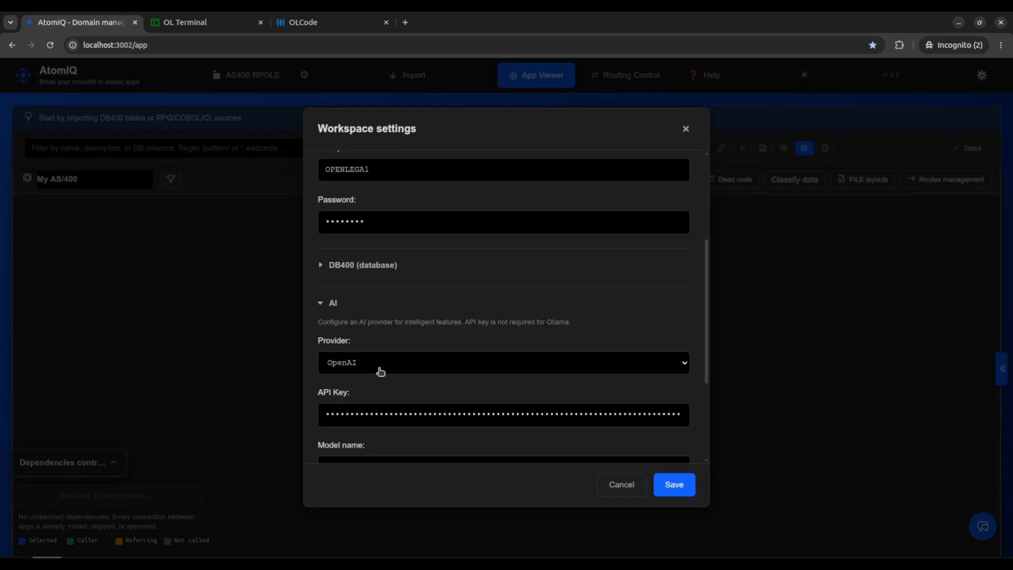
pyautogui.click(609, 490)
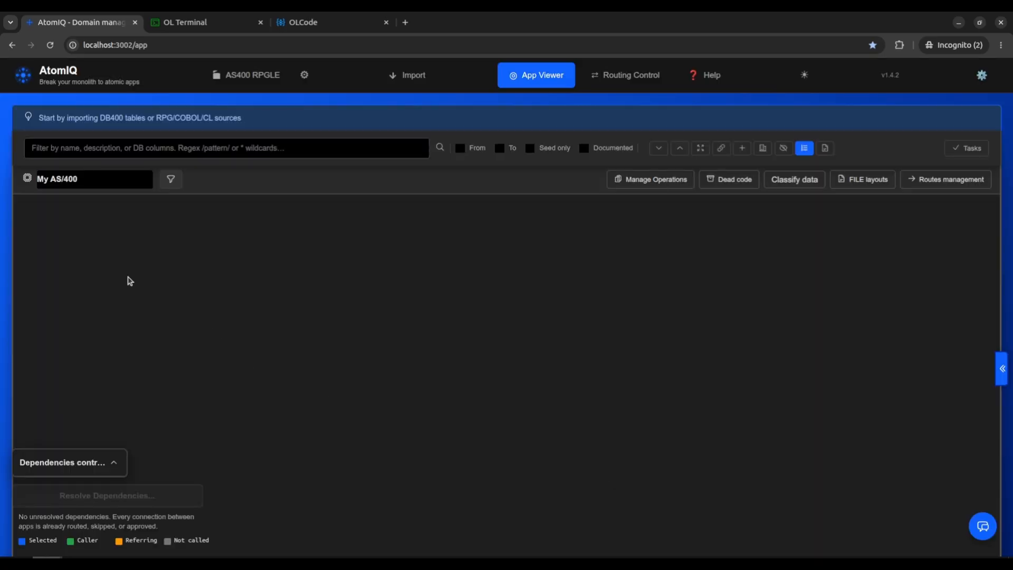
# Start a source import from IBM i and load the source files of library CARDDEMO1.
pyautogui.moveTo(38, 127); pyautogui.dragTo(242, 115)
pyautogui.click(266, 125)
pyautogui.click(423, 79)
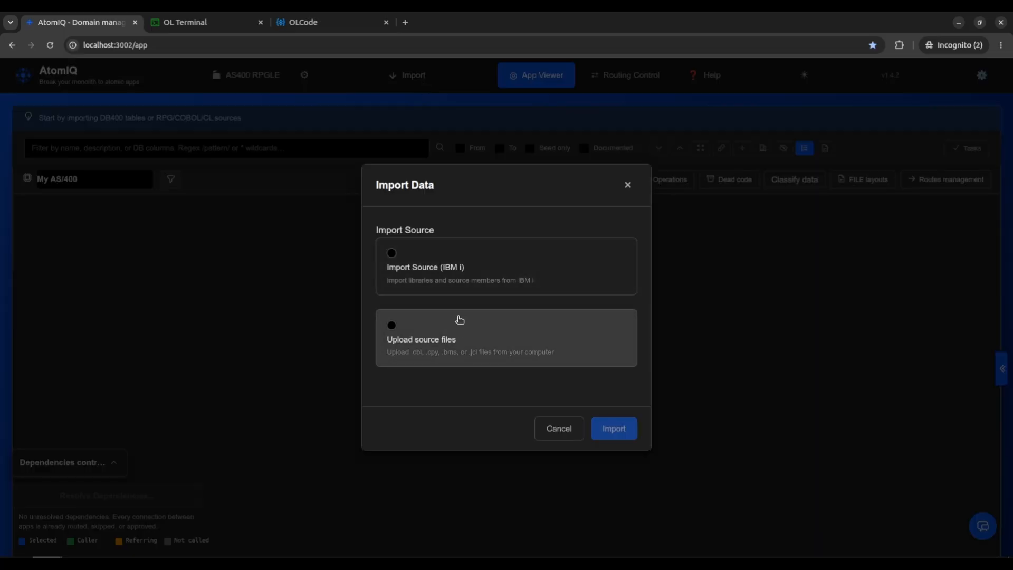
pyautogui.click(493, 264)
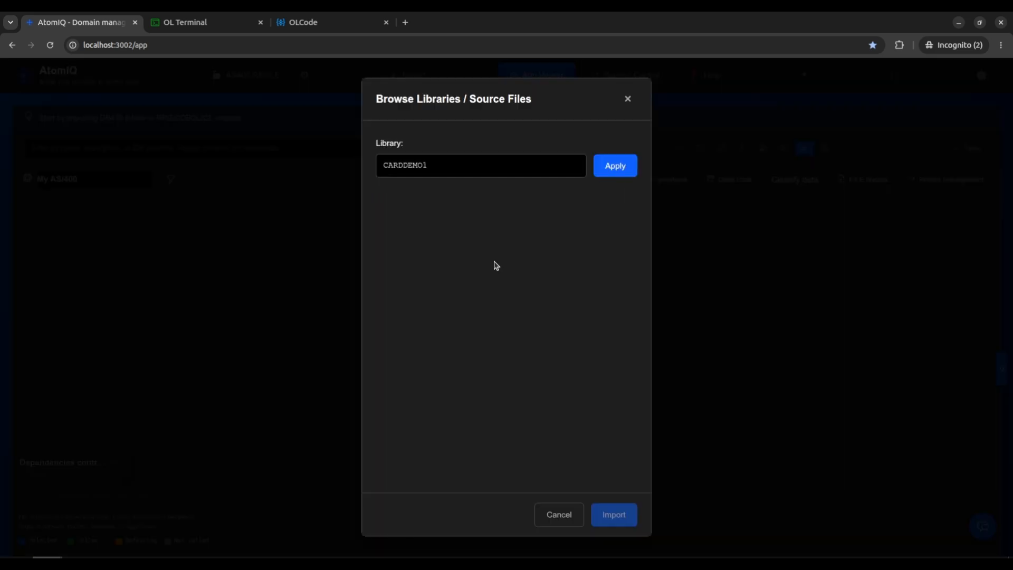
pyautogui.click(486, 170)
pyautogui.click(612, 168)
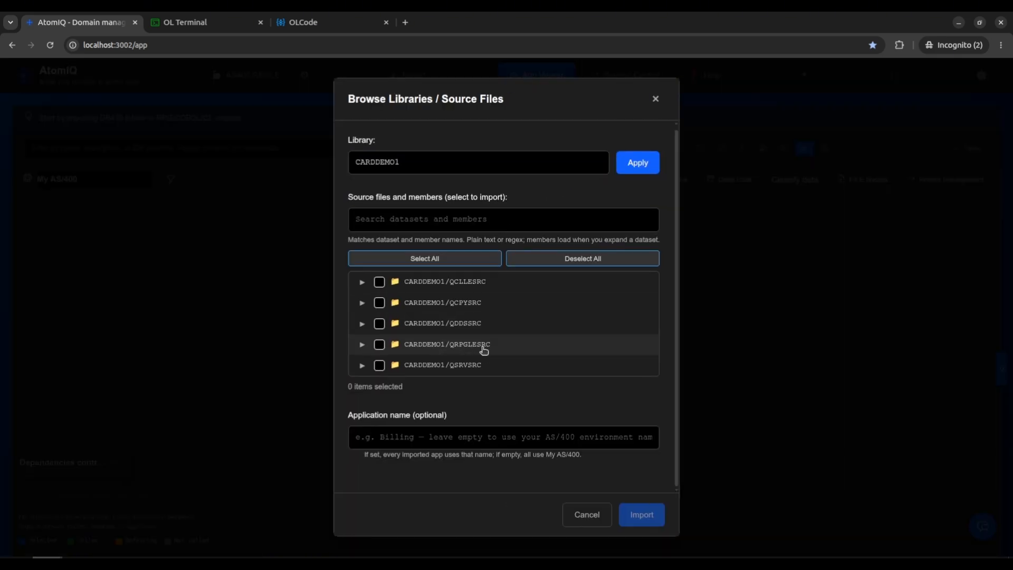
# Expand CARDDEMO1/QRPGLESRC and select the whole source file with all its members for import.
pyautogui.click(362, 344)
pyautogui.scroll(-1, 462, 327)
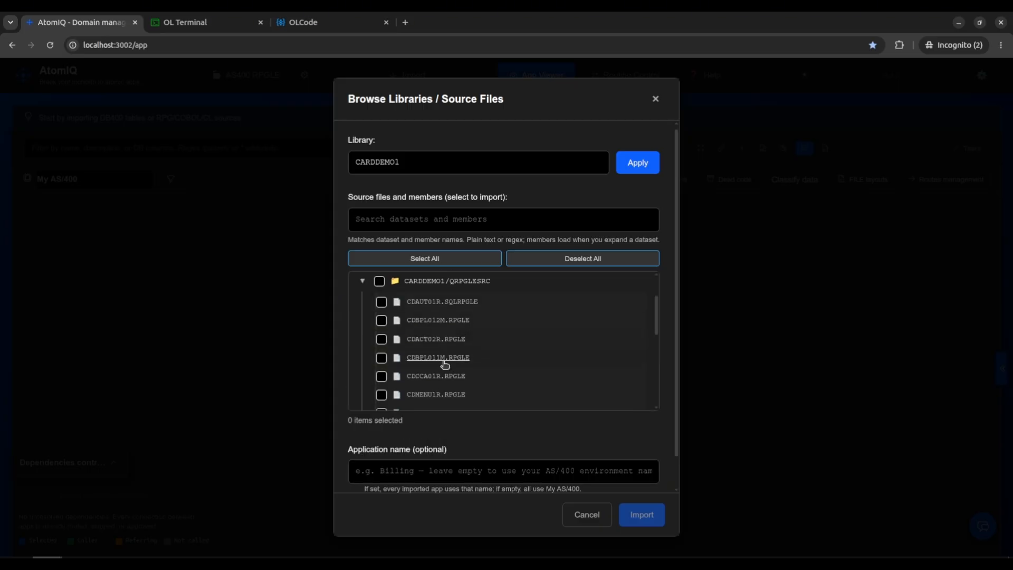
pyautogui.click(379, 281)
pyautogui.scroll(-1, 432, 346)
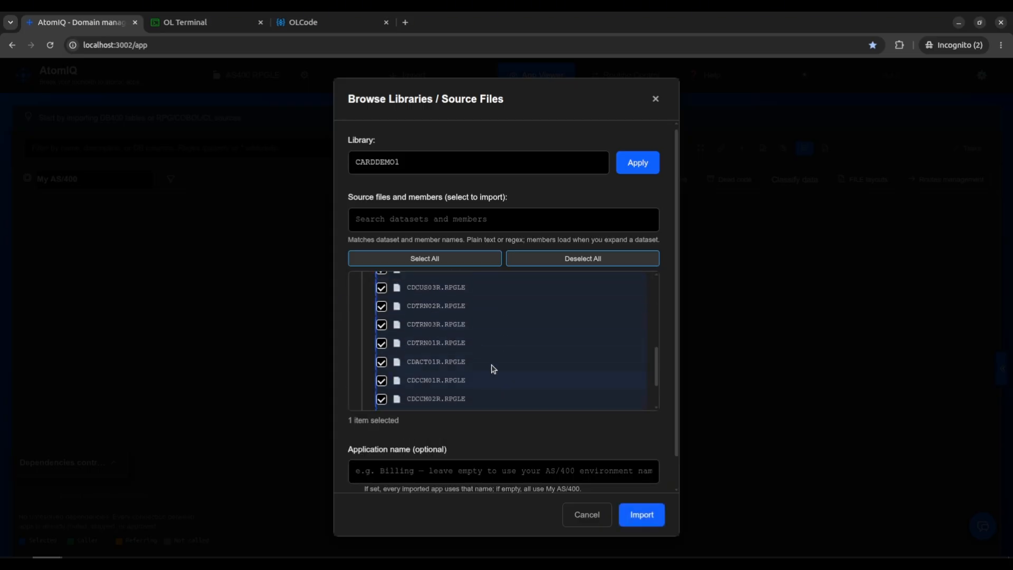
pyautogui.scroll(4, 463, 362)
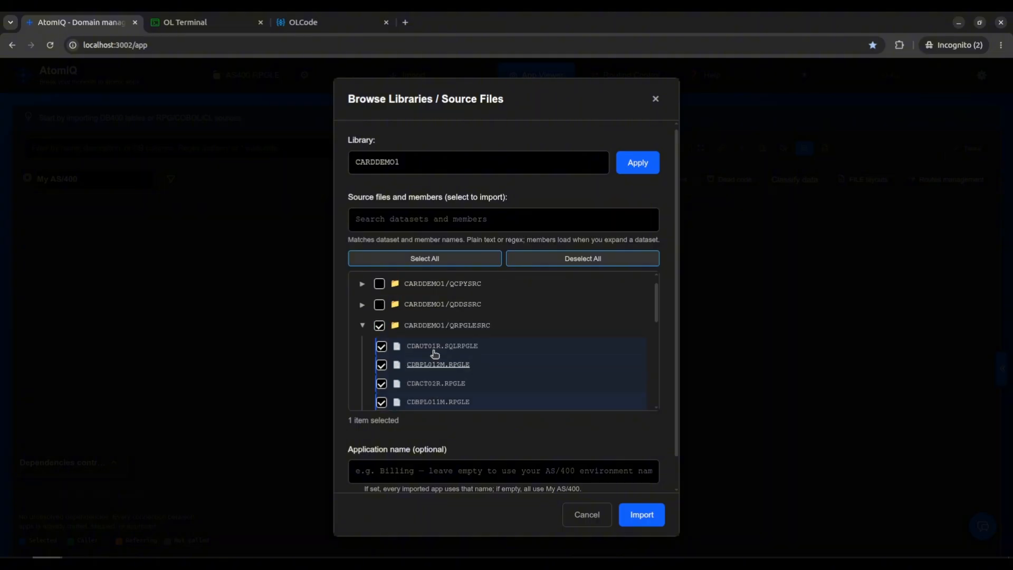
# Expand CARDDEMO1/QDDSSRC and add all its members to the import selection.
pyautogui.click(362, 323)
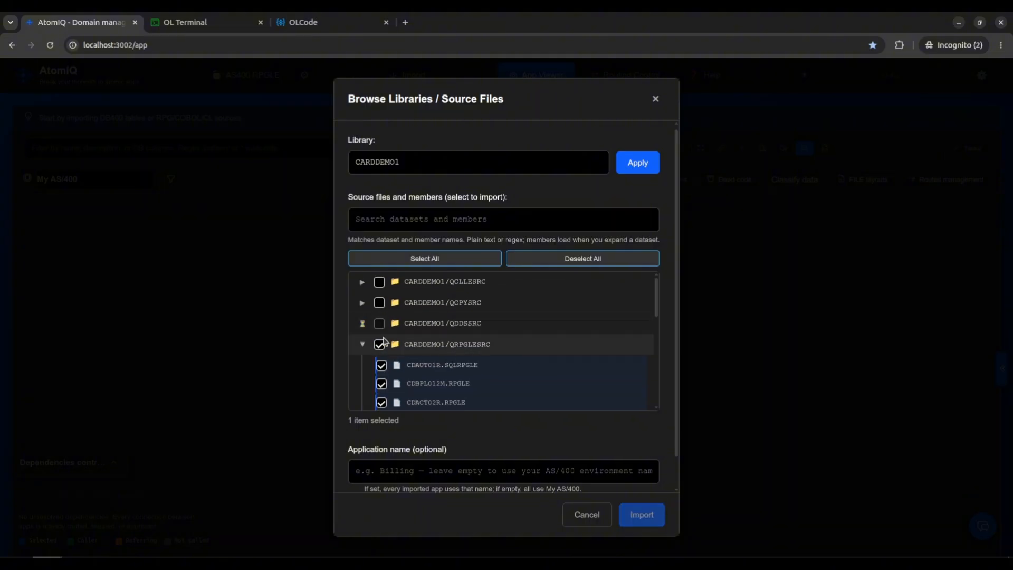
pyautogui.click(379, 323)
pyautogui.scroll(-5, 507, 334)
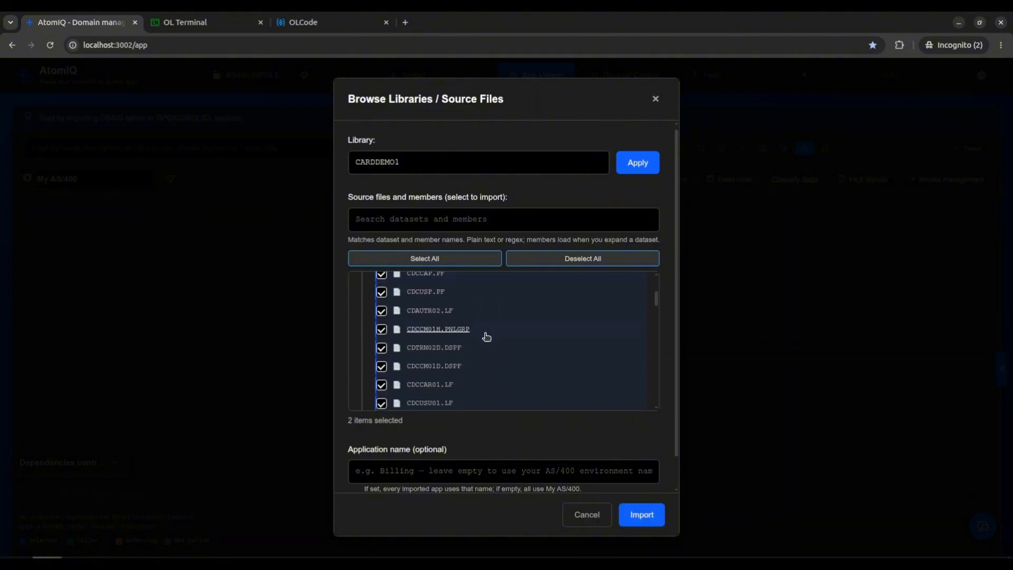
pyautogui.scroll(3, 475, 338)
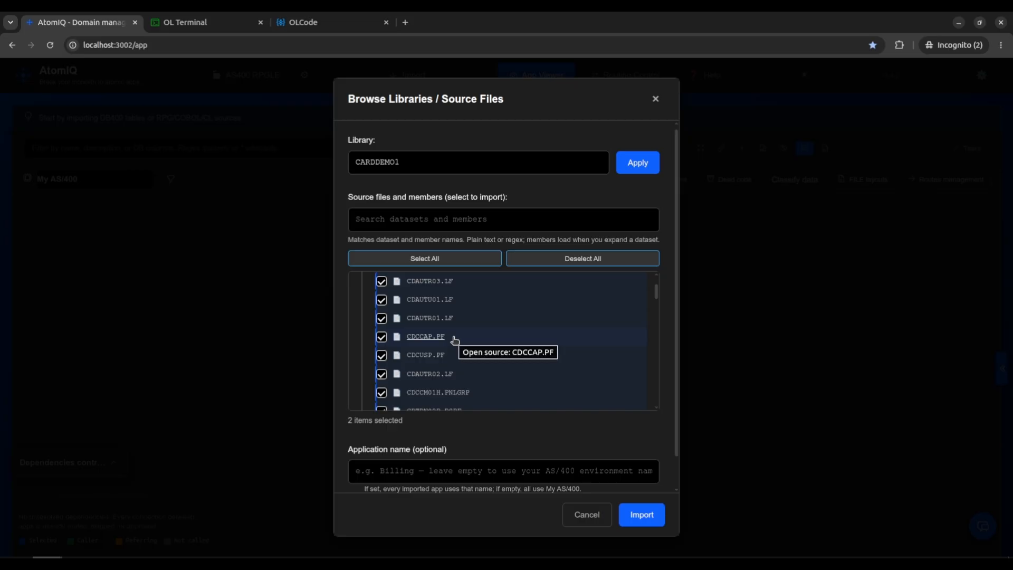
pyautogui.scroll(-3, 474, 348)
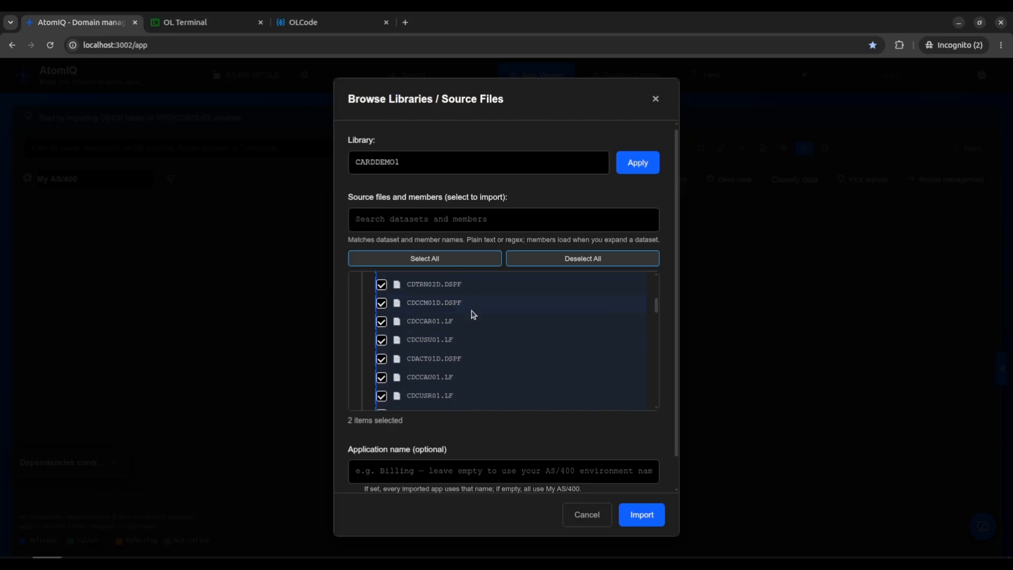
# Import the selected source files into the workspace and dismiss the import summary.
pyautogui.click(641, 520)
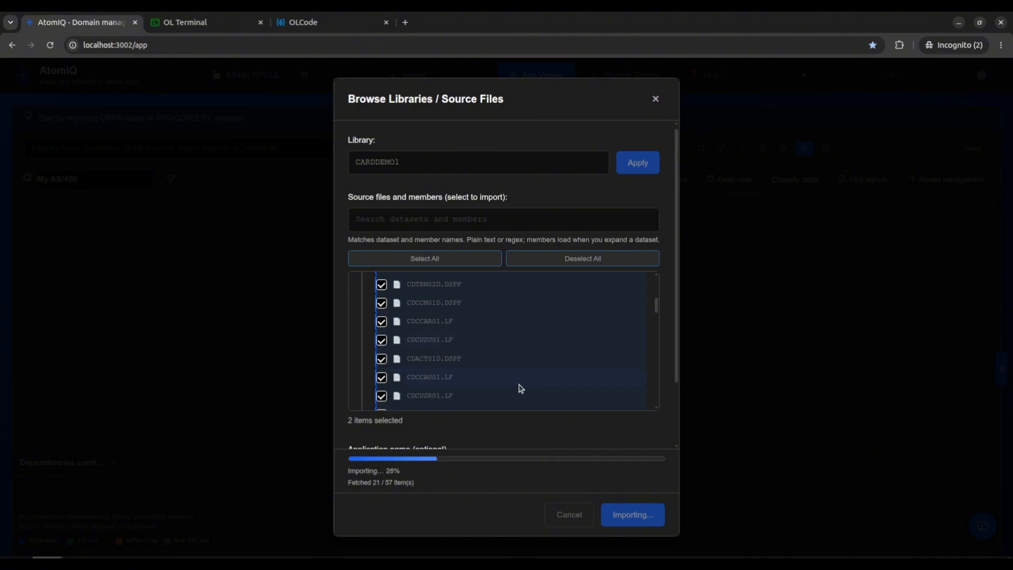
pyautogui.scroll(5, 520, 387)
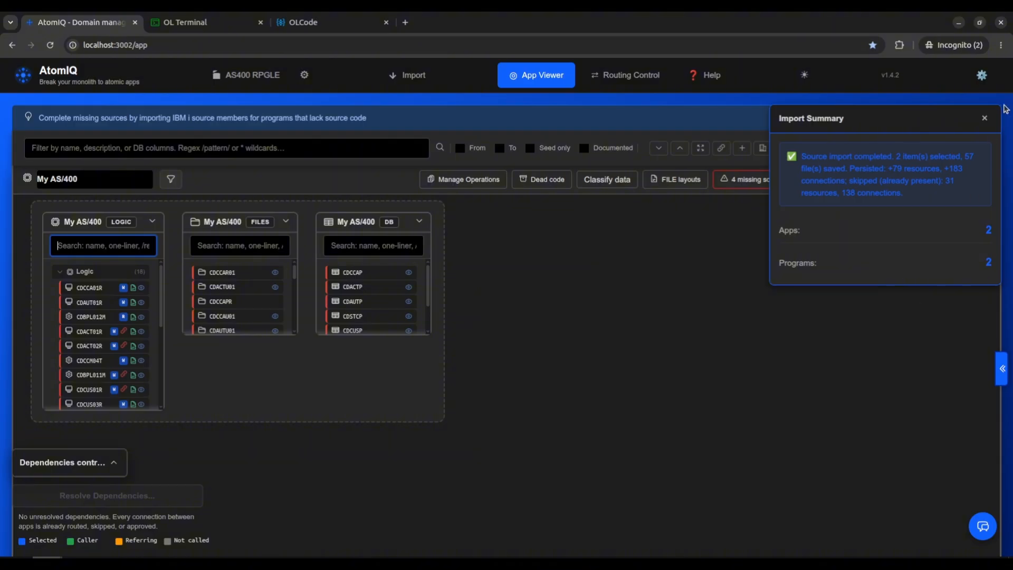
pyautogui.click(983, 117)
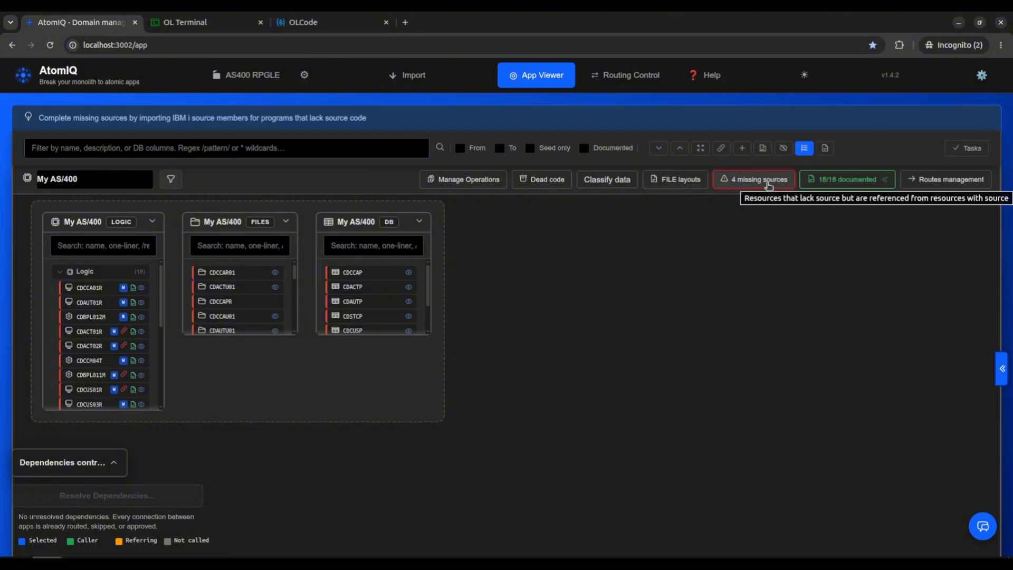
# From the missing sources list, upload COPYUTILPR, COPYQSNDPG, COPYPSDS and COPYBPLAUT as RPGLE source files, and dismiss the import summary.
pyautogui.click(768, 182)
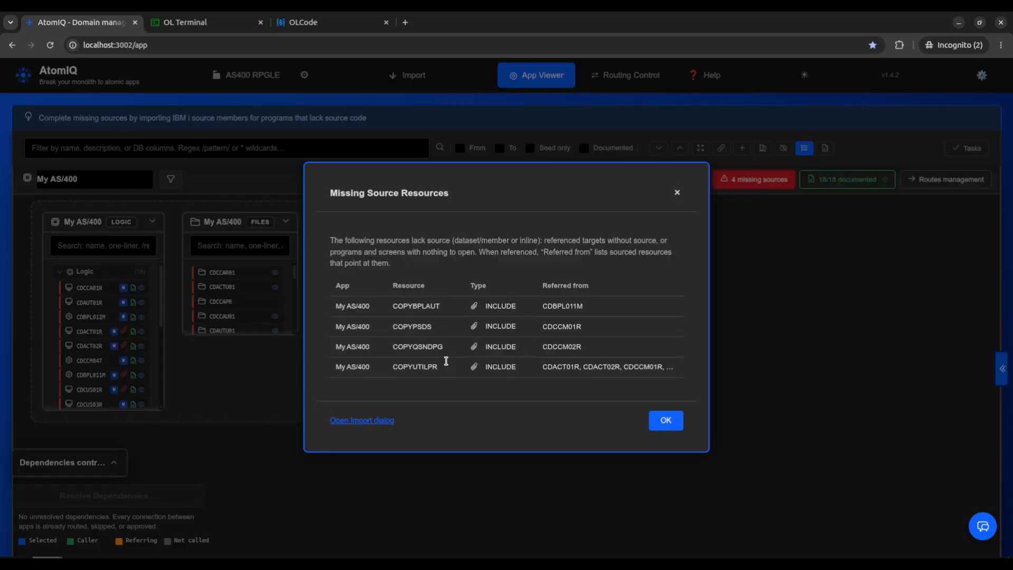
pyautogui.click(382, 421)
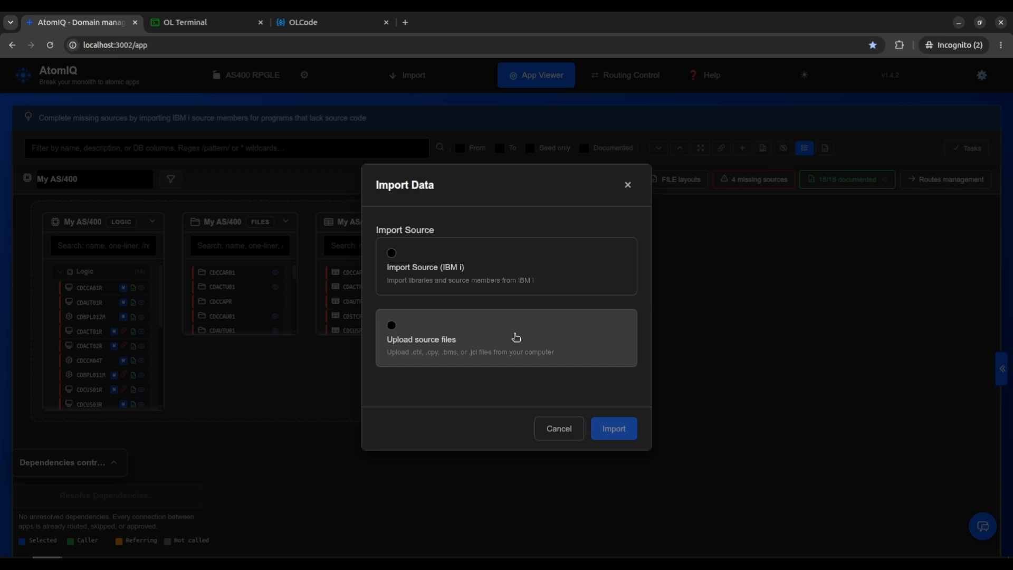
pyautogui.click(516, 337)
pyautogui.click(493, 299)
pyautogui.click(327, 180)
pyautogui.keyDown('shift'); pyautogui.click(327, 240); pyautogui.keyUp('shift')
pyautogui.click(837, 103)
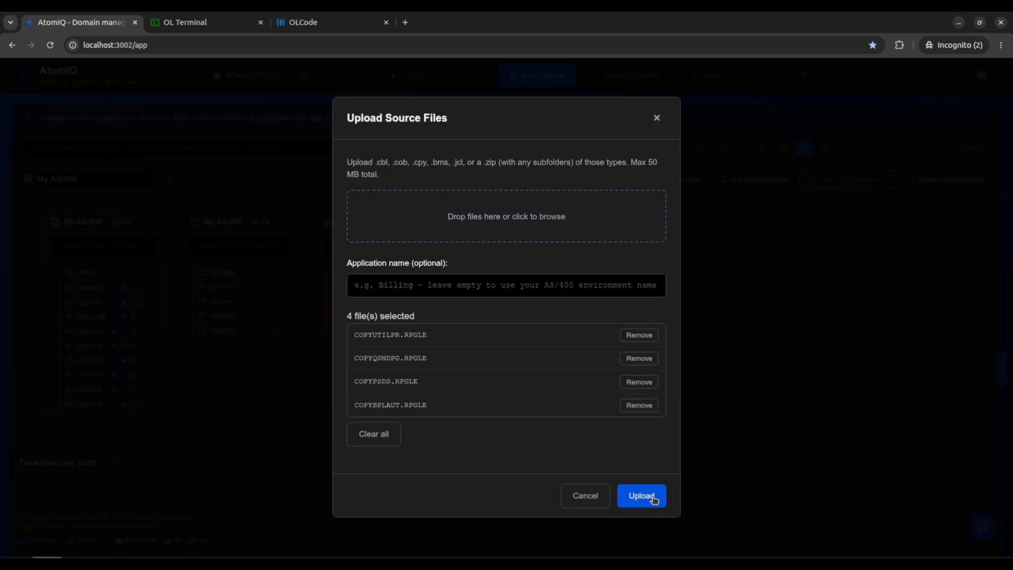
pyautogui.click(653, 497)
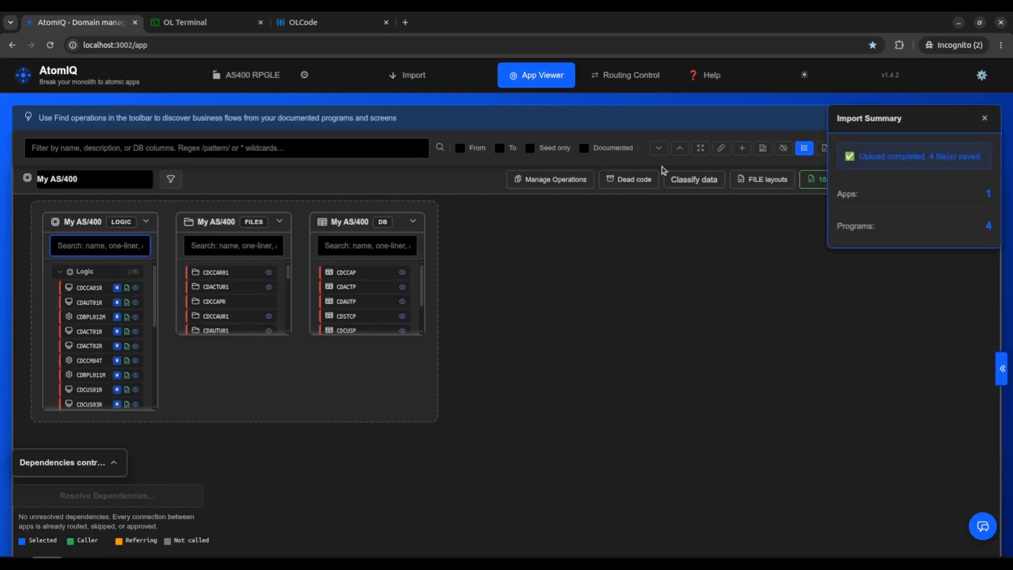
pyautogui.click(984, 119)
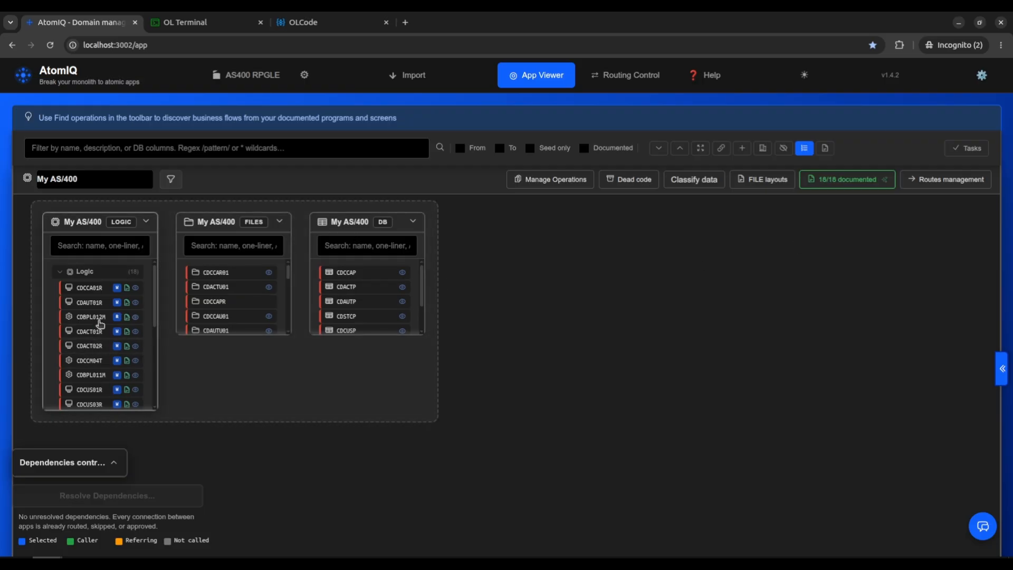
# Look through the imported programs and models in the My AS/400 Logic group, and expand its Maps list.
pyautogui.scroll(-2, 97, 329)
pyautogui.scroll(-5, 69, 338)
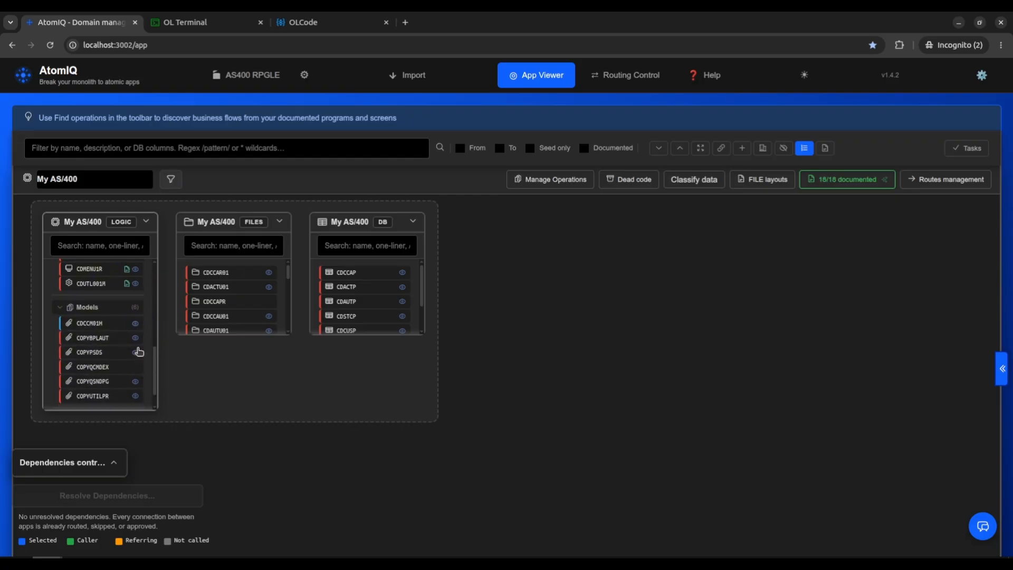
pyautogui.scroll(-1, 100, 332)
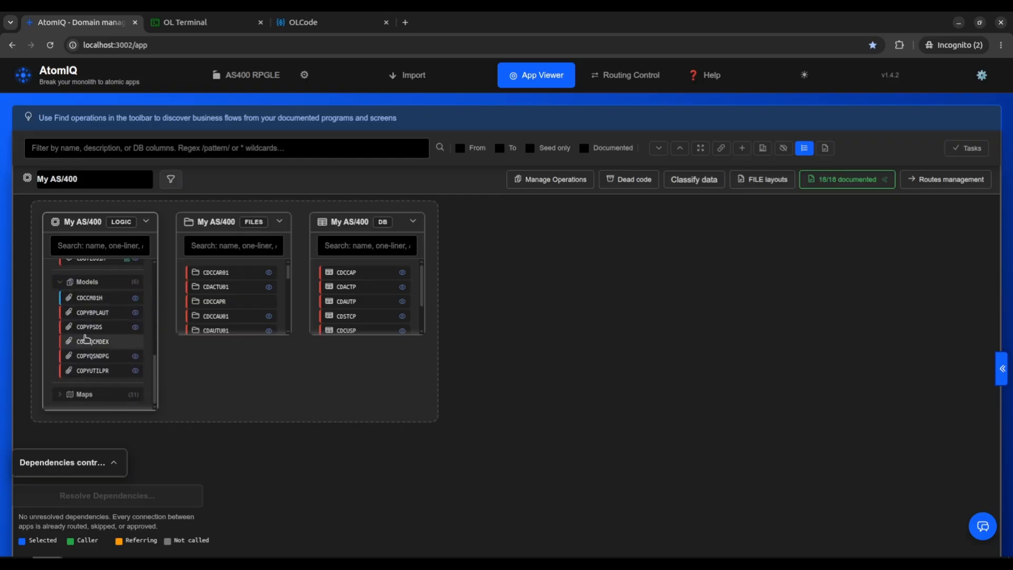
pyautogui.click(57, 394)
pyautogui.scroll(-3, 98, 319)
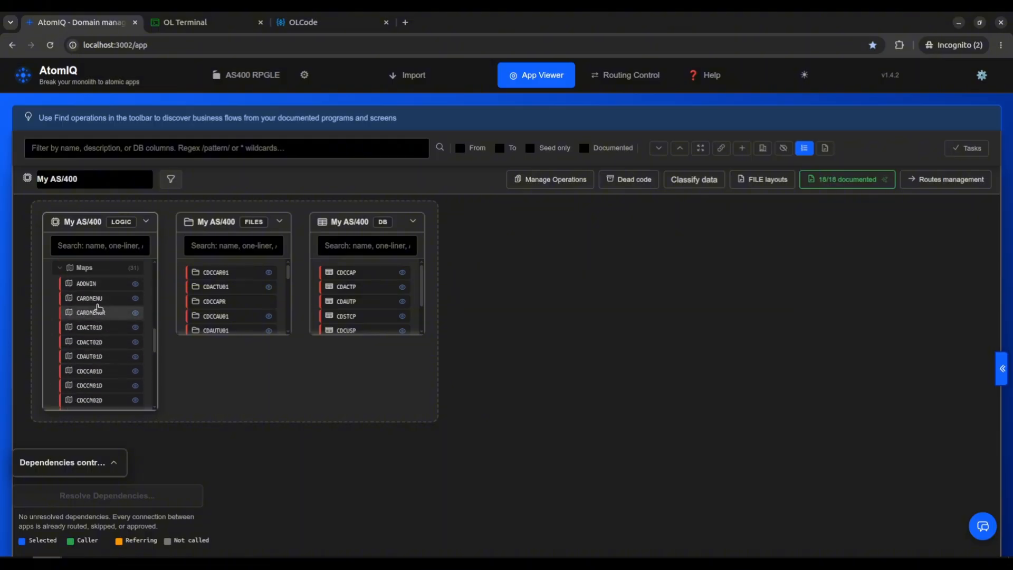
# View the CARDMENU screen map and its DDS source, and close the map viewer.
pyautogui.click(134, 301)
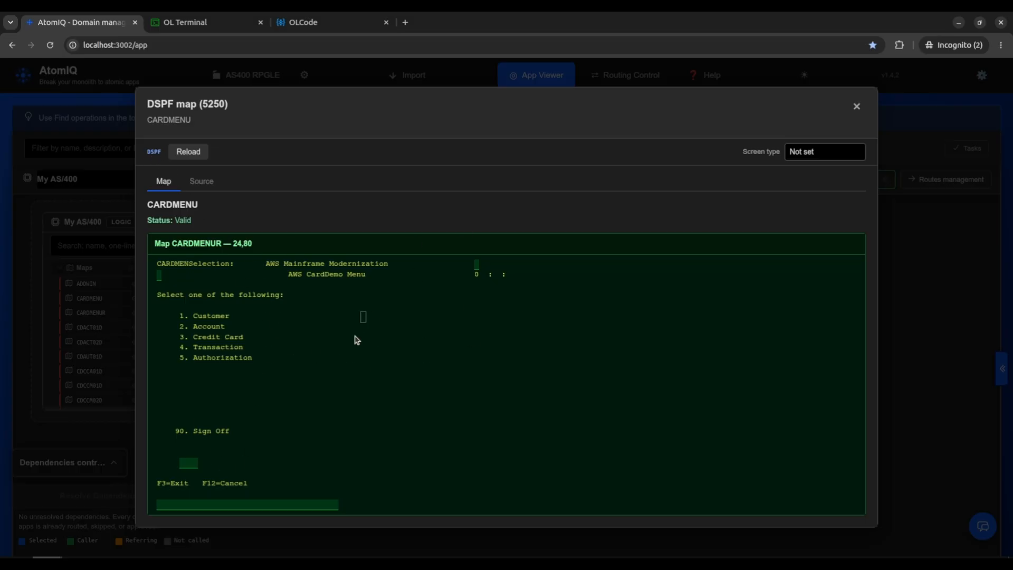
pyautogui.click(193, 181)
pyautogui.scroll(-10, 263, 330)
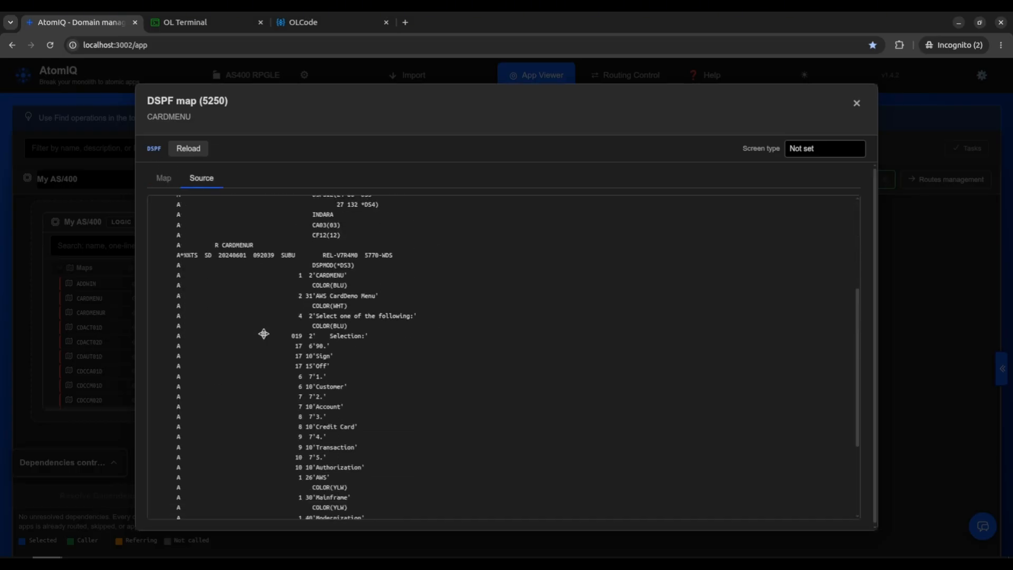
pyautogui.click(854, 103)
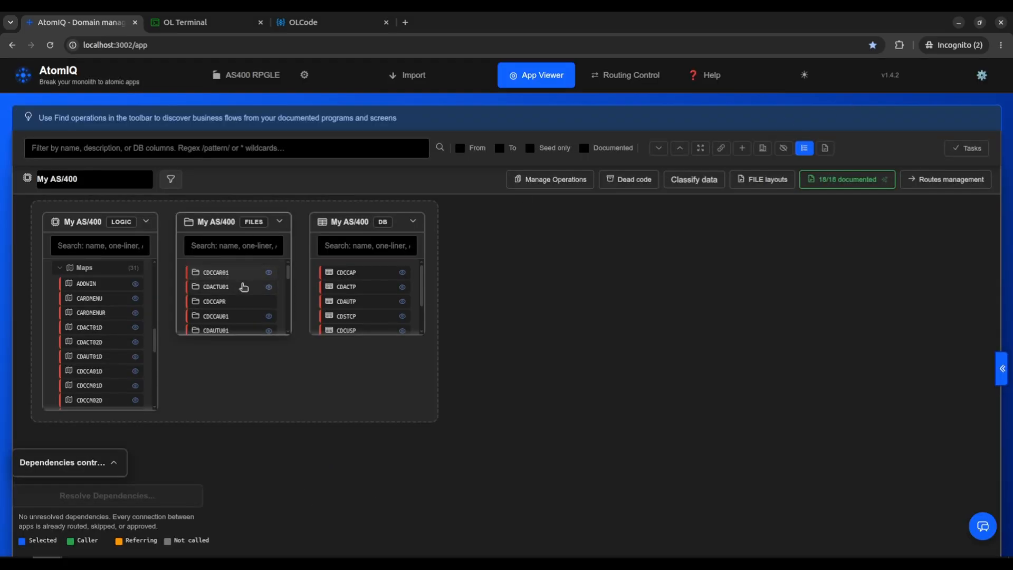
# View the DDS source of the CDCCAR01 file, generate its AI documentation, read it through and close the viewer.
pyautogui.click(269, 275)
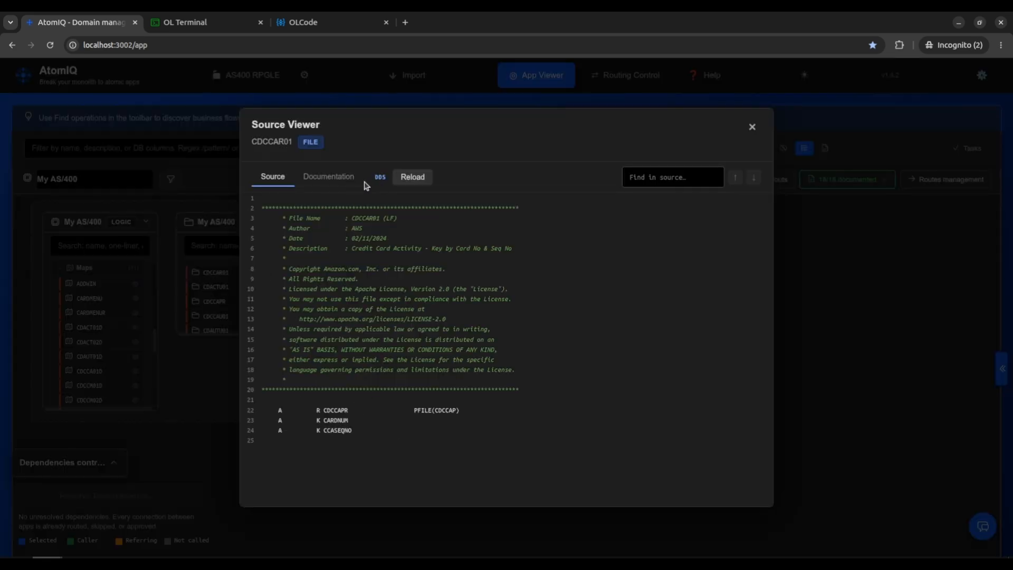
pyautogui.click(327, 180)
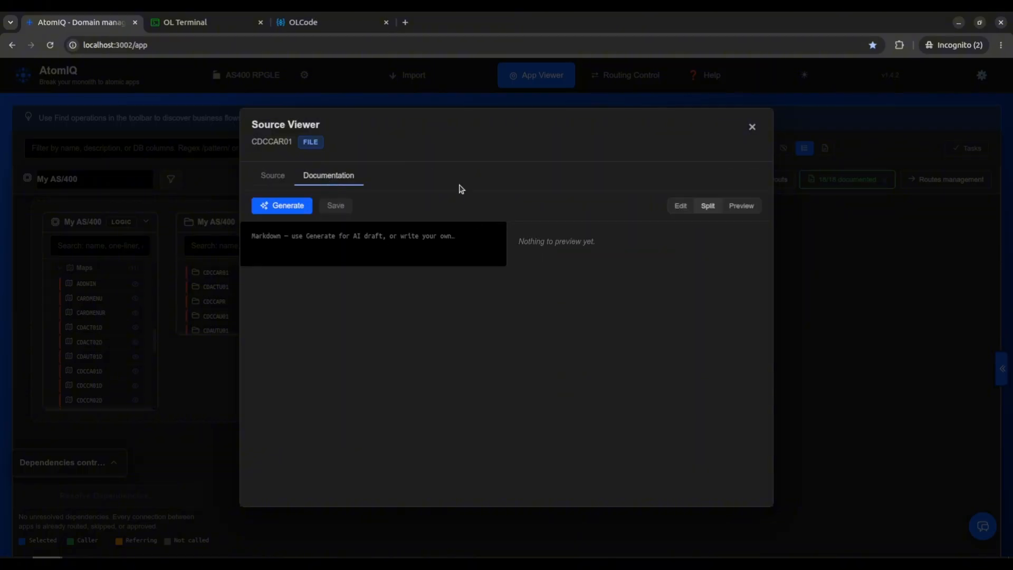
pyautogui.click(301, 207)
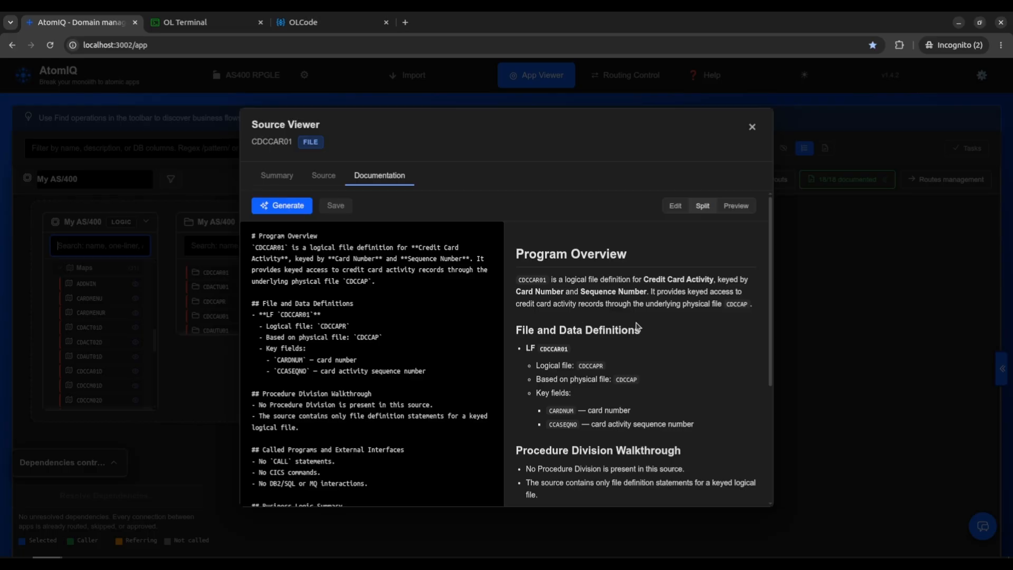
pyautogui.scroll(-3, 608, 275)
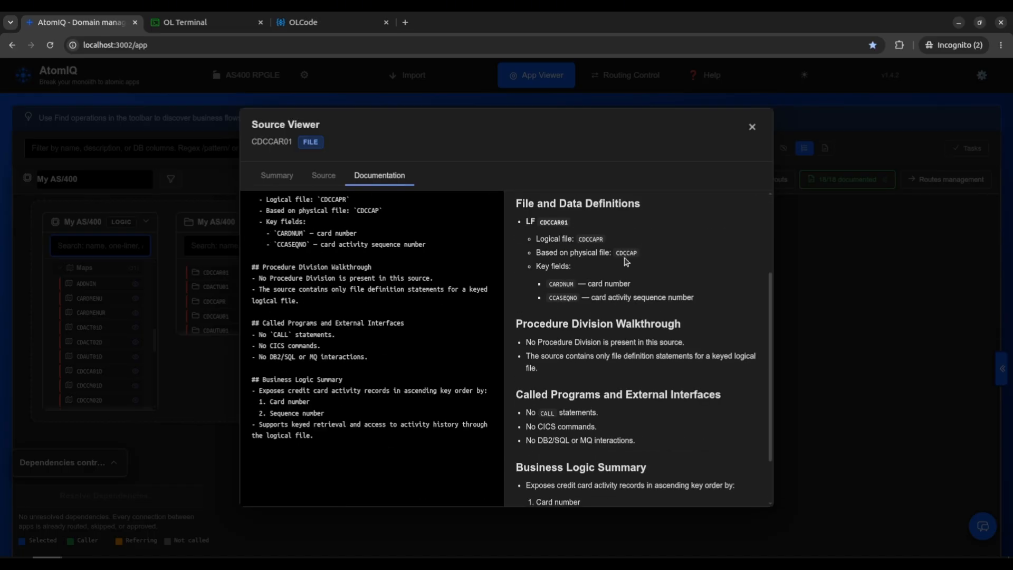
pyautogui.click(753, 128)
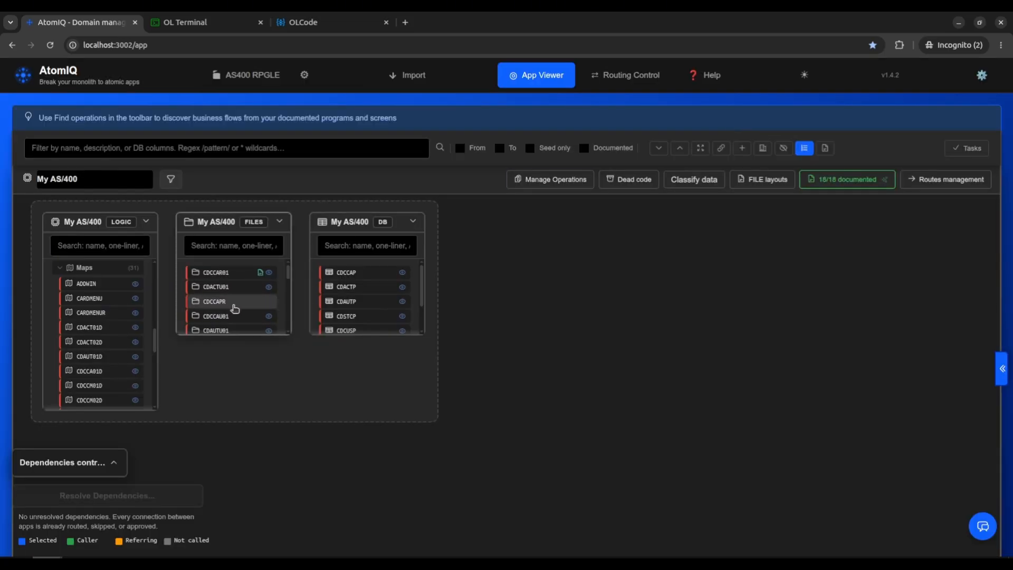
# Select the CDCCAPR file to highlight its related resources, and view the metadata of the CDCCAP table.
pyautogui.click(227, 302)
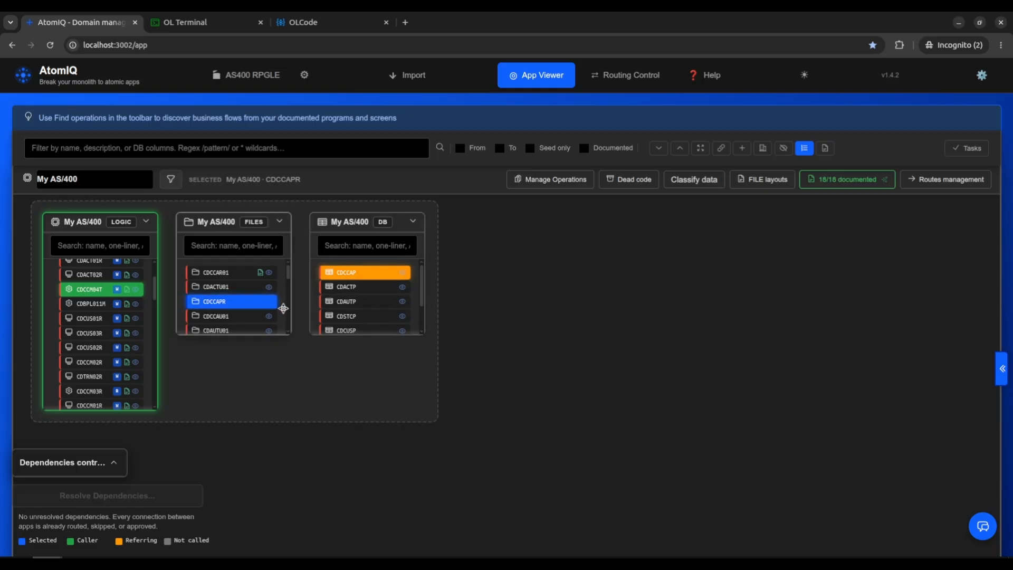
pyautogui.click(403, 276)
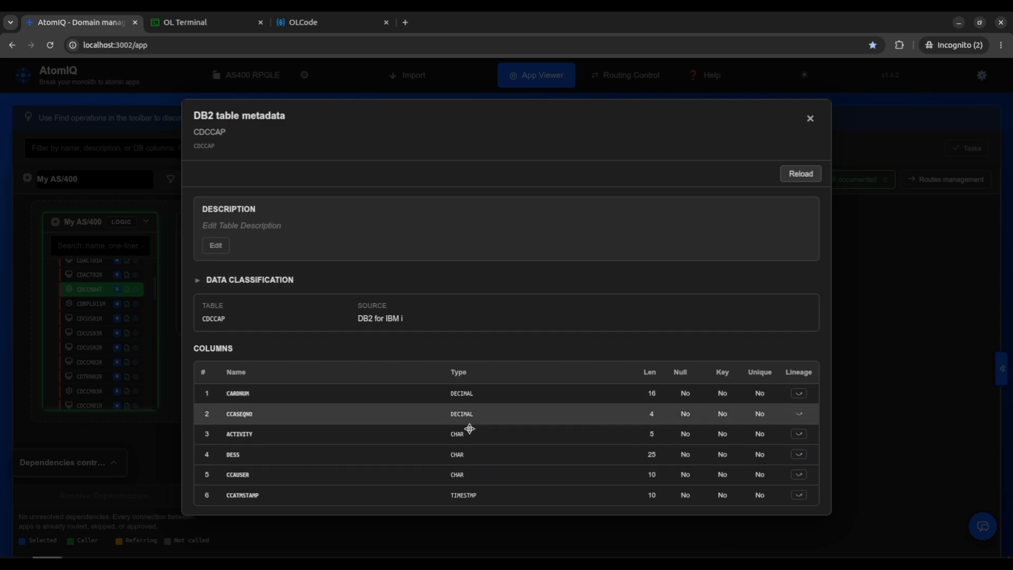
pyautogui.click(811, 119)
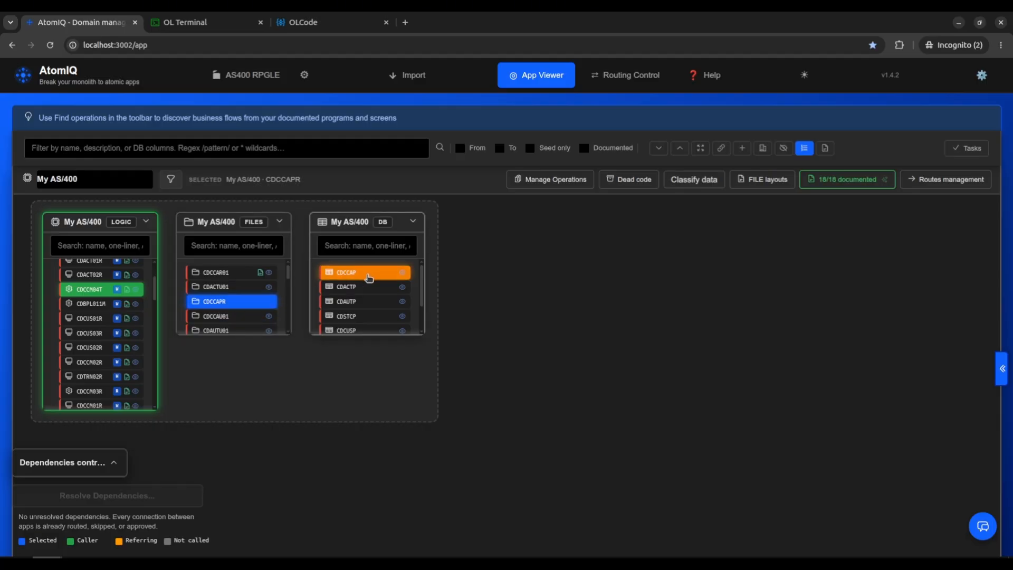
# Clear the Graph Assistant chat, ask "What depends on "CDACT01R"?" and follow the CDMENU1R and CDACT01R links in the answer.
pyautogui.click(981, 525)
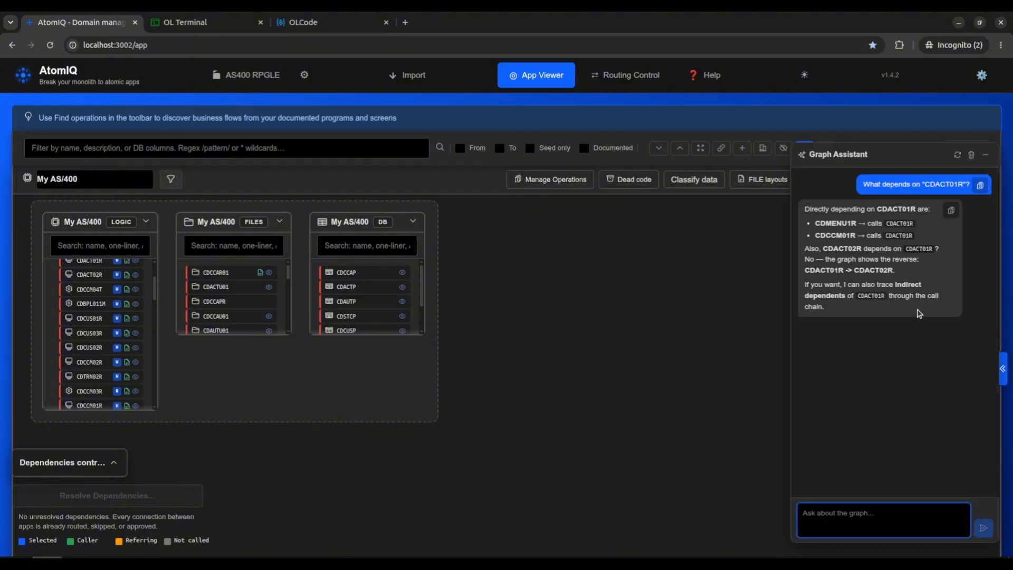
pyautogui.click(971, 154)
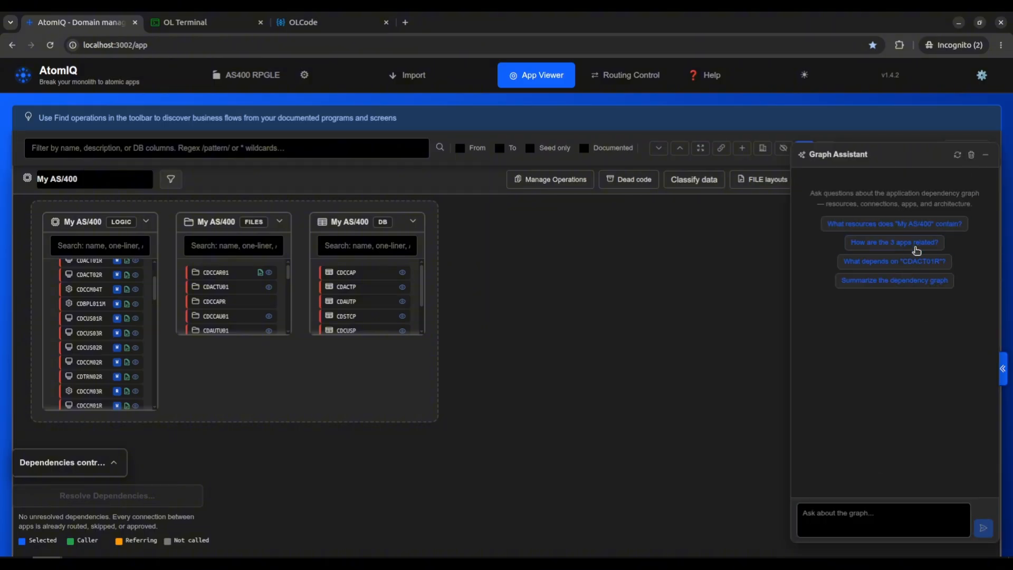
pyautogui.click(923, 263)
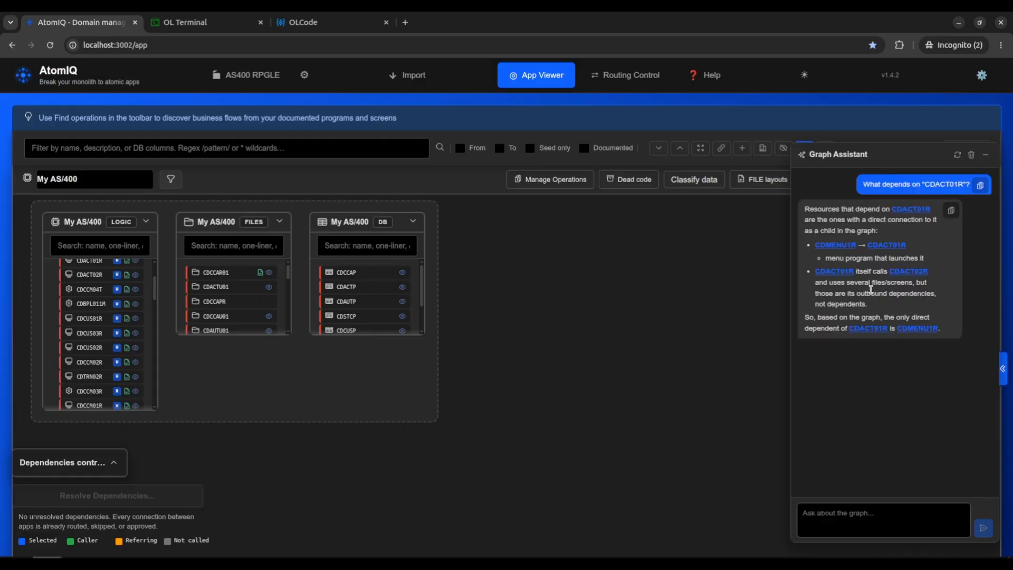
pyautogui.click(835, 244)
pyautogui.click(834, 271)
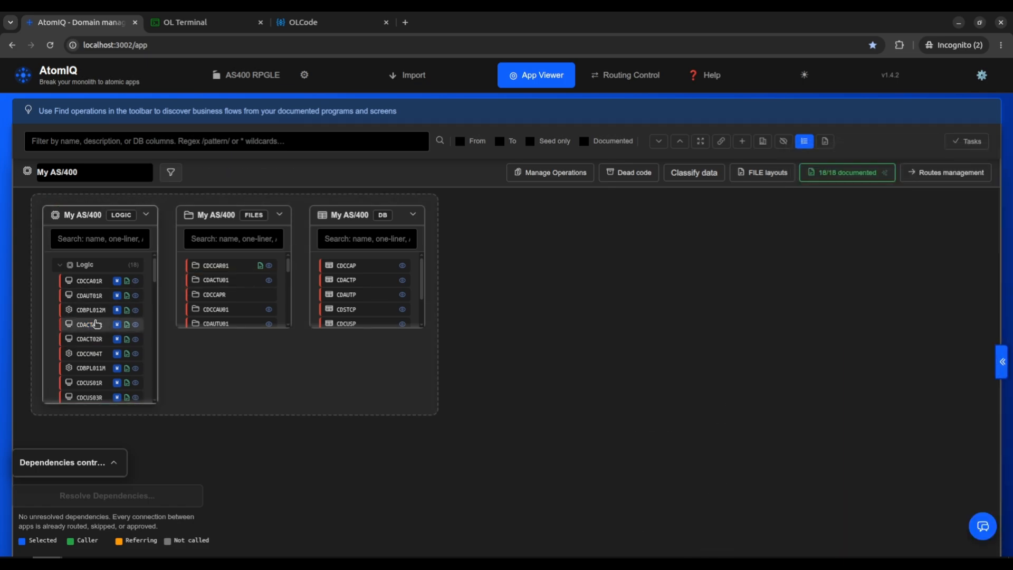
# Open the Write UI flow of CDAUT01R and view the source line where CDACT02R writes CDActPR.
pyautogui.click(126, 295)
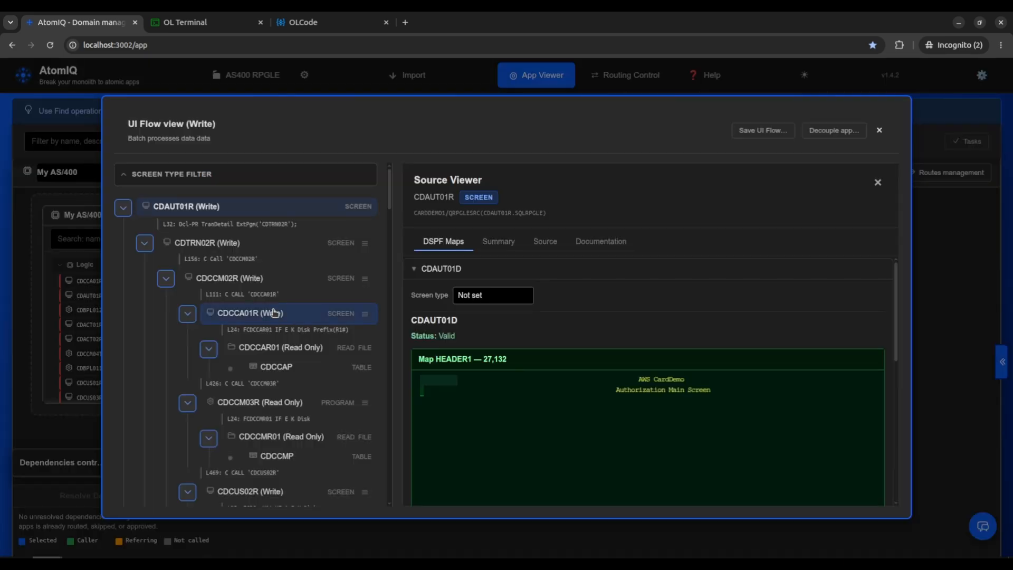
pyautogui.scroll(-10, 273, 312)
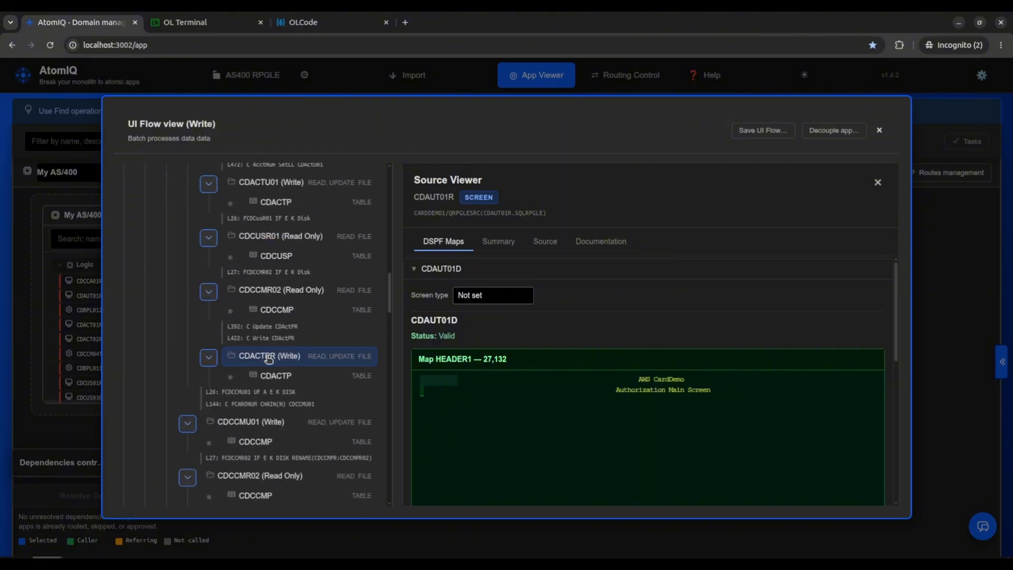
pyautogui.click(277, 337)
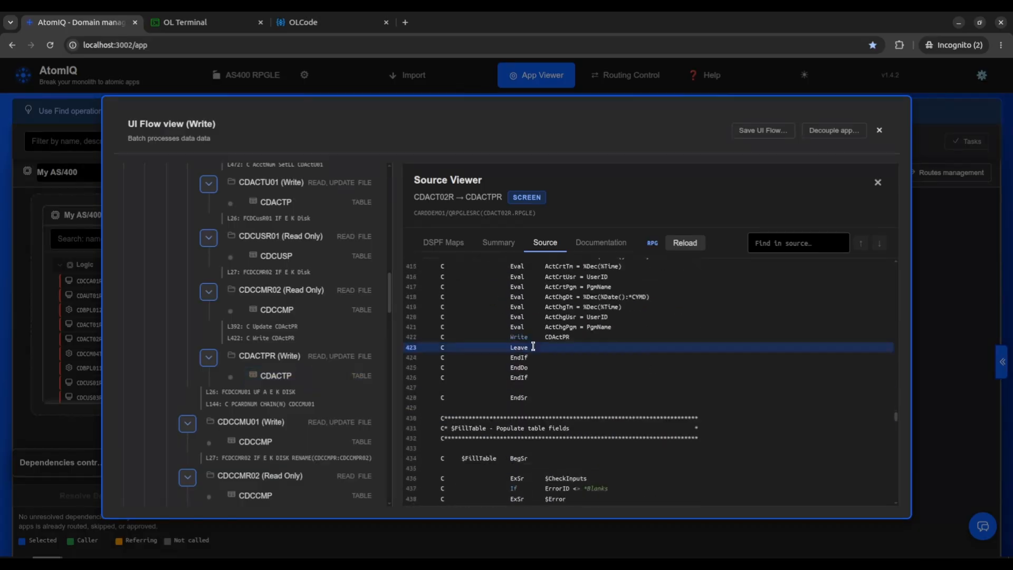
pyautogui.scroll(-1, 531, 343)
pyautogui.scroll(2, 528, 322)
# View the DB2 table metadata of CDACTP under CDACTPR, including its columns, and of CDCCMP under CDCCMR02.
pyautogui.click(303, 377)
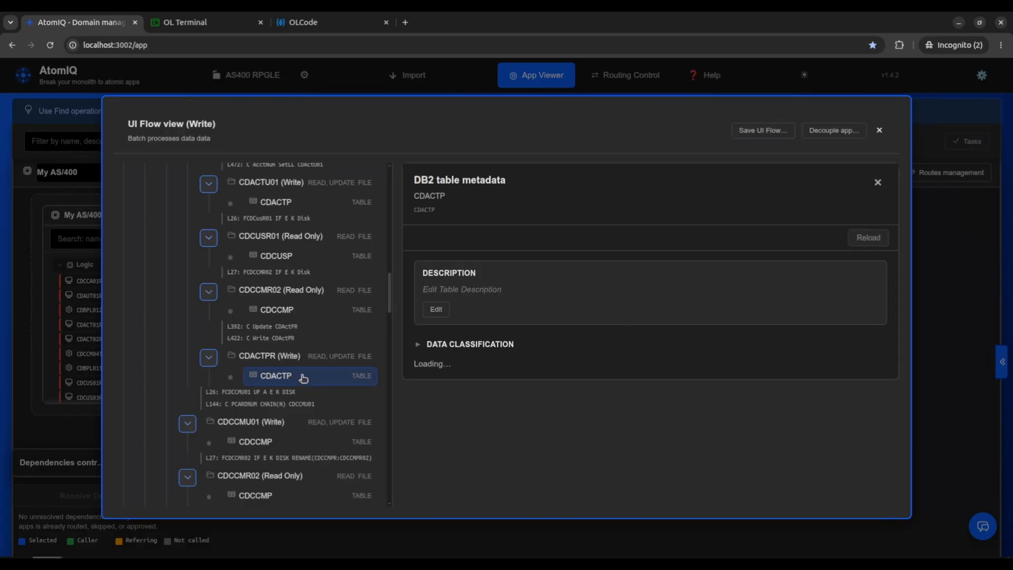
pyautogui.scroll(-3, 482, 446)
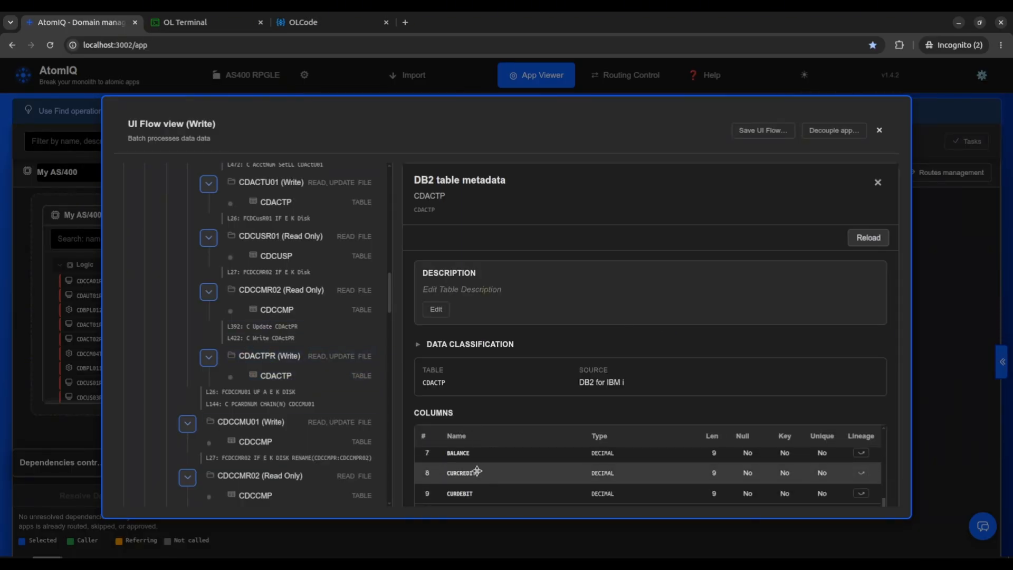
pyautogui.click(283, 495)
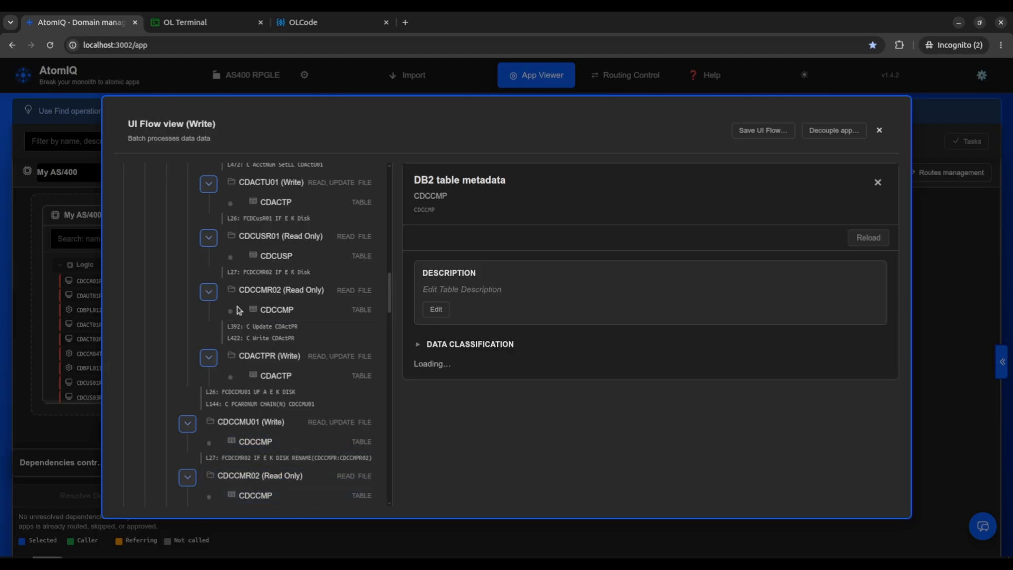
# View the screen map of CDACT02R in the flow tree and the source line where it calls CDCUS02R.
pyautogui.scroll(6, 238, 310)
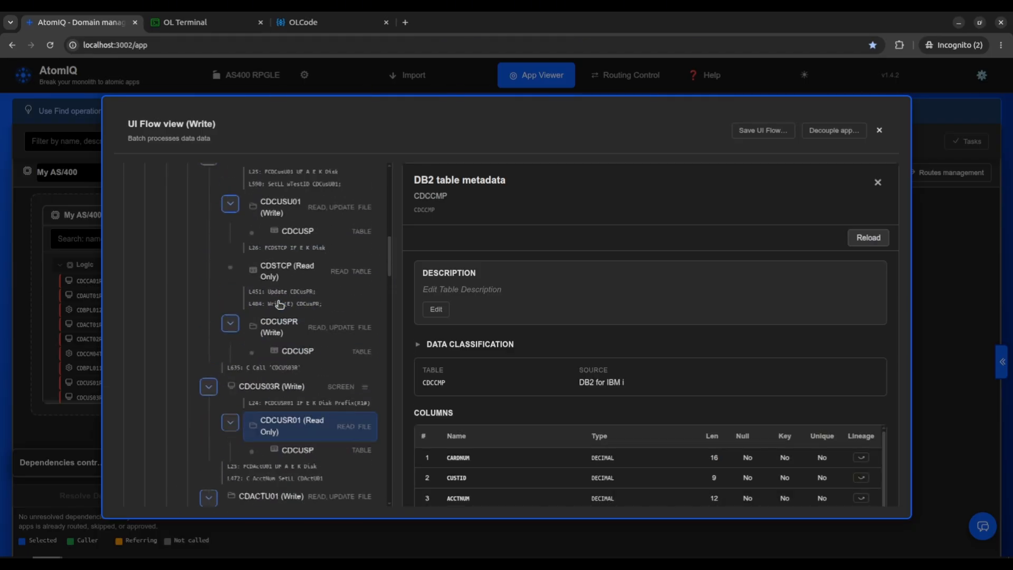
pyautogui.scroll(5, 280, 304)
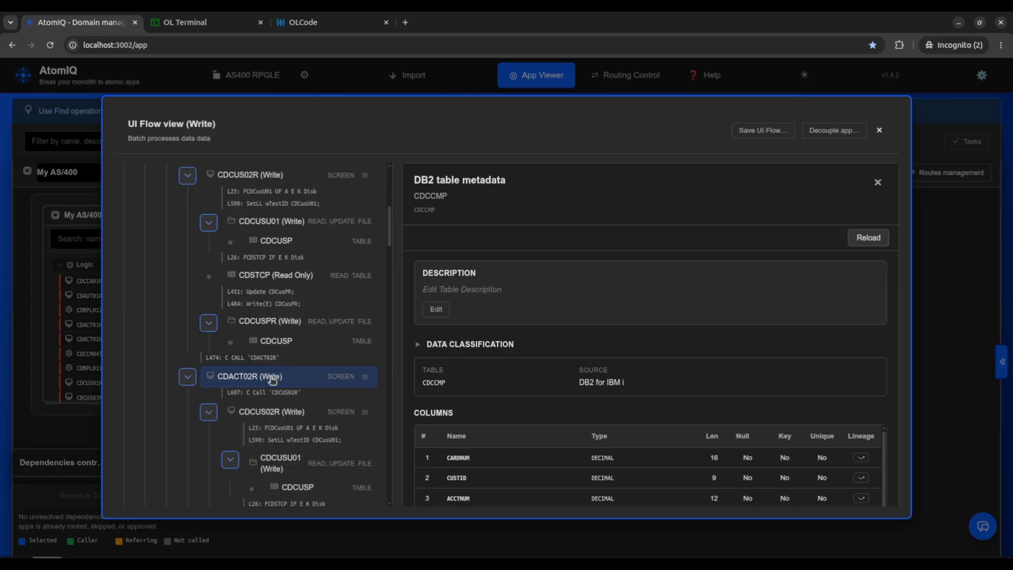
pyautogui.click(273, 377)
pyautogui.scroll(-3, 580, 401)
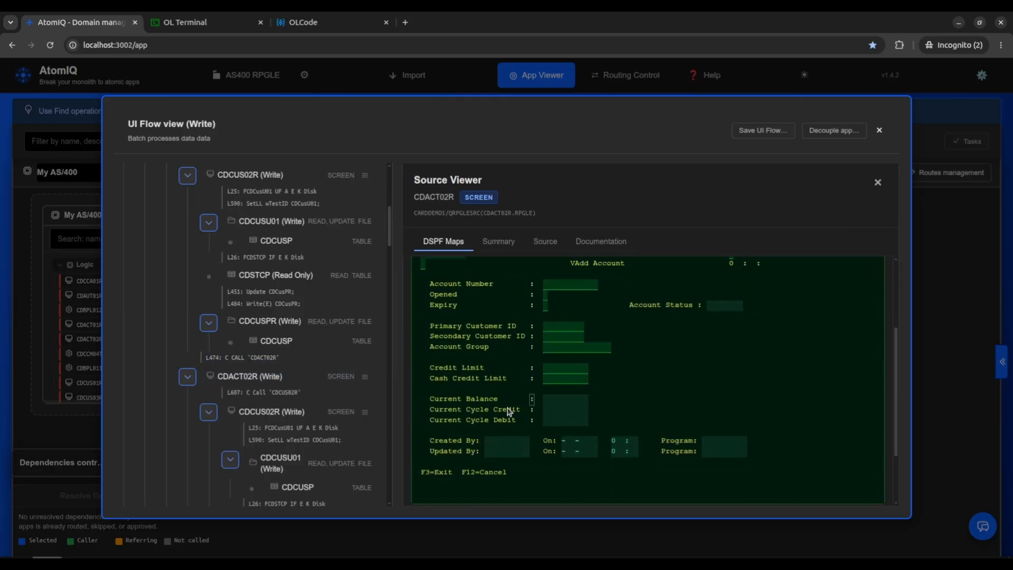
pyautogui.click(311, 392)
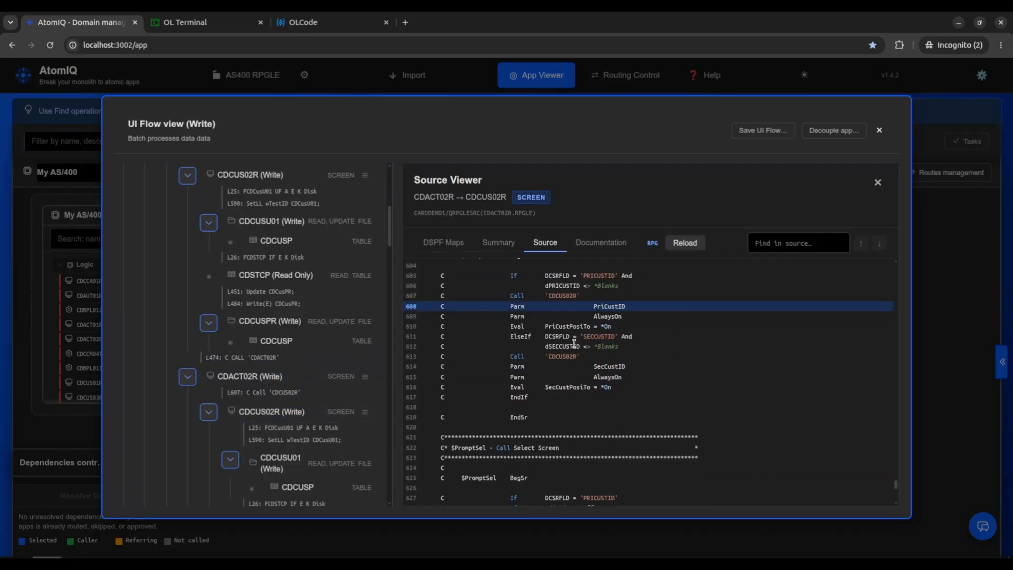
pyautogui.scroll(2, 574, 343)
# Look through the whole CDAUT01R flow tree, and examine the display maps of CDACT02R again.
pyautogui.scroll(6, 199, 350)
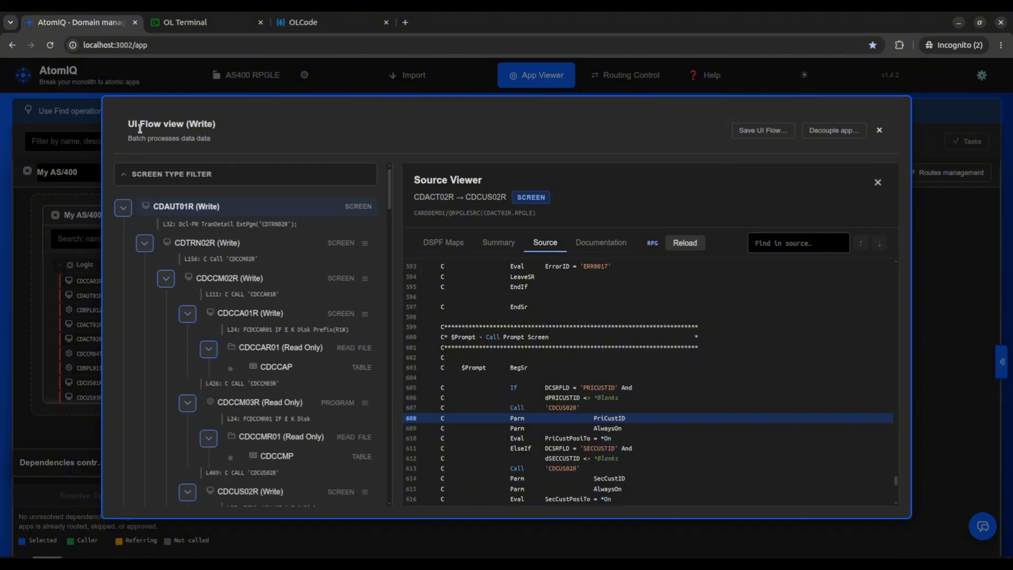
pyautogui.scroll(-15, 199, 337)
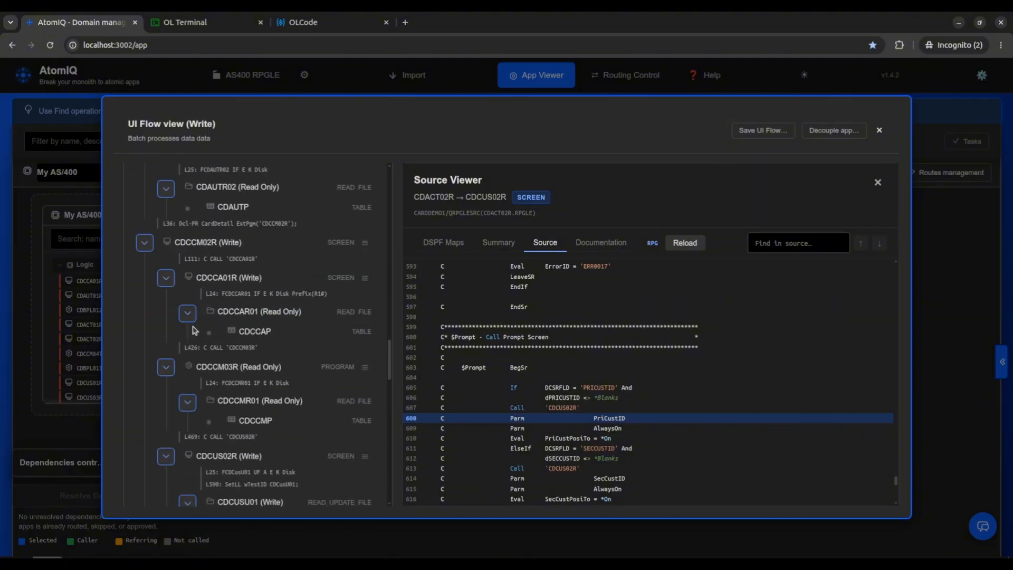
pyautogui.scroll(-8, 199, 325)
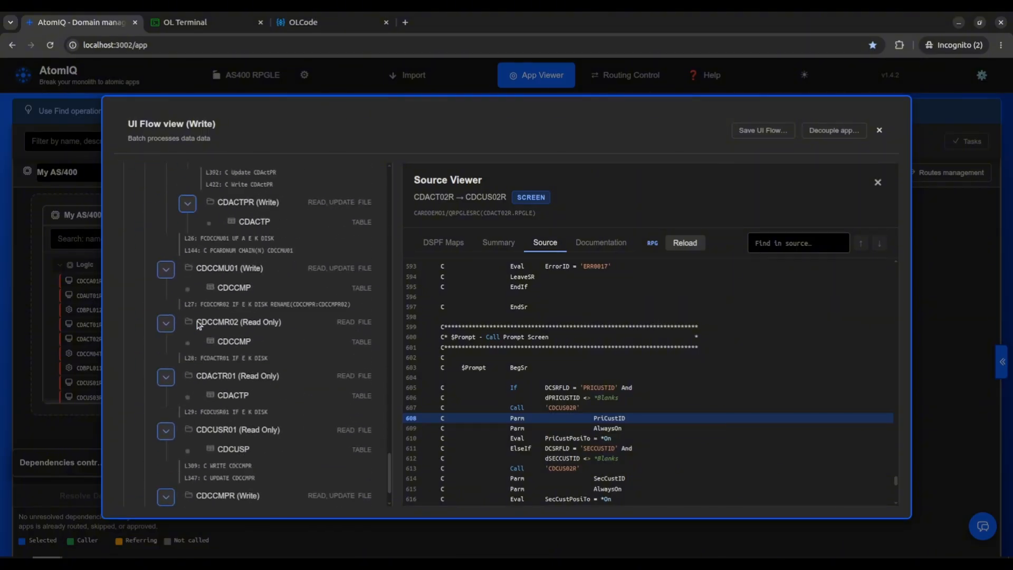
pyautogui.click(452, 244)
pyautogui.scroll(-4, 474, 369)
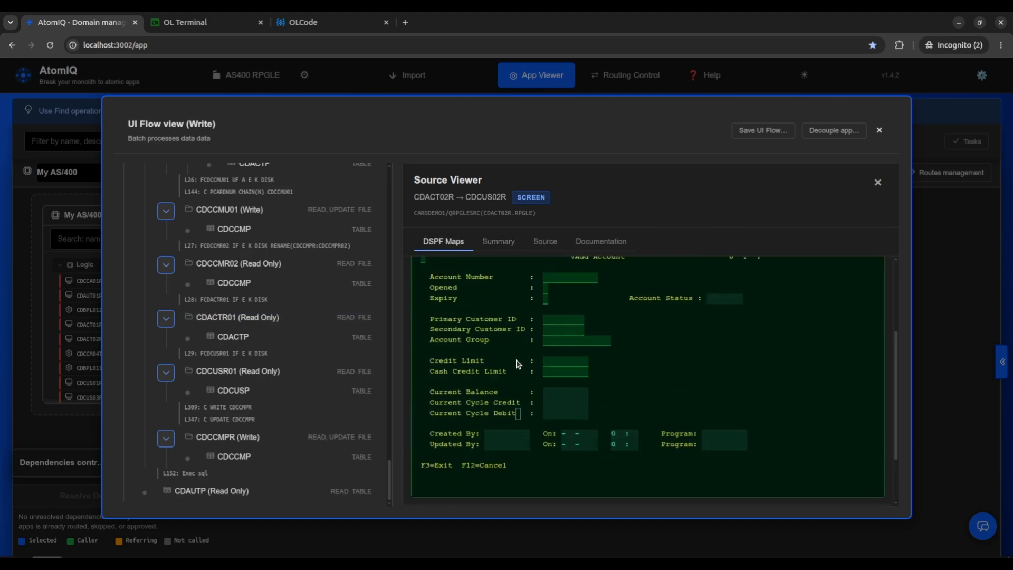
pyautogui.scroll(3, 489, 457)
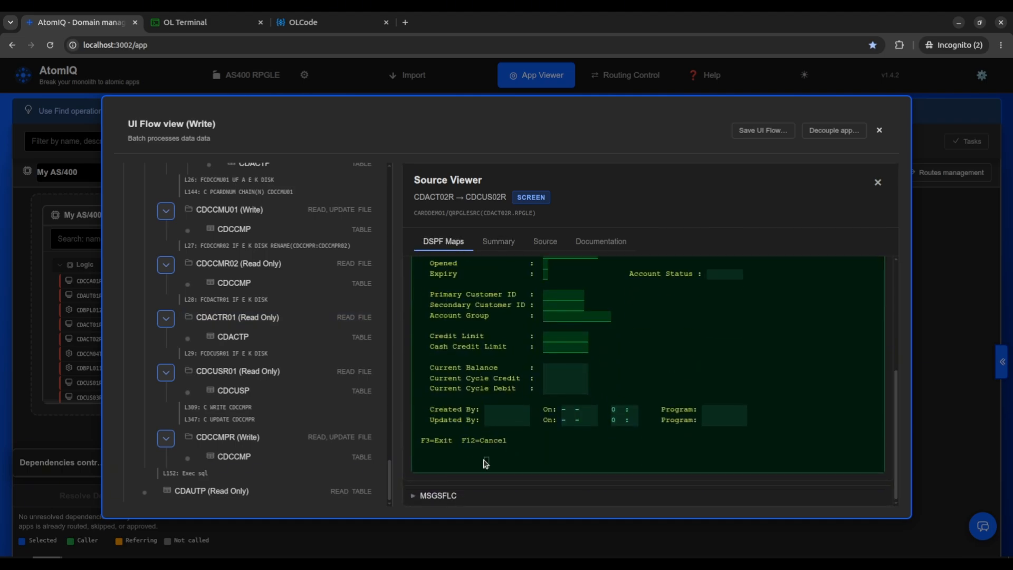
# Review the summary, the RPG source with its file and indicator definitions, and the documentation of CDACT02R.
pyautogui.click(496, 243)
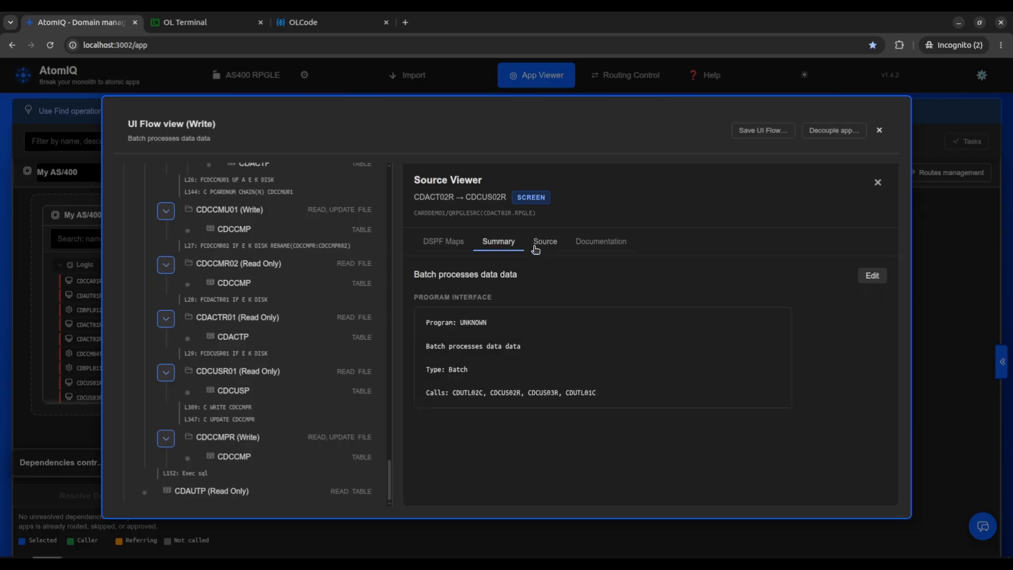
pyautogui.click(536, 249)
pyautogui.scroll(-3, 509, 374)
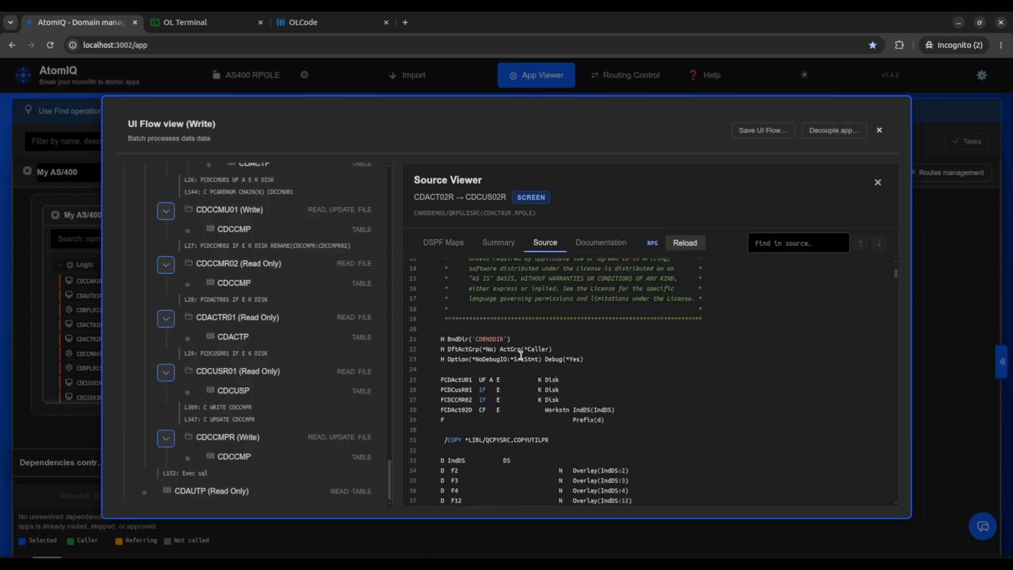
pyautogui.scroll(3, 521, 355)
pyautogui.scroll(-12, 521, 355)
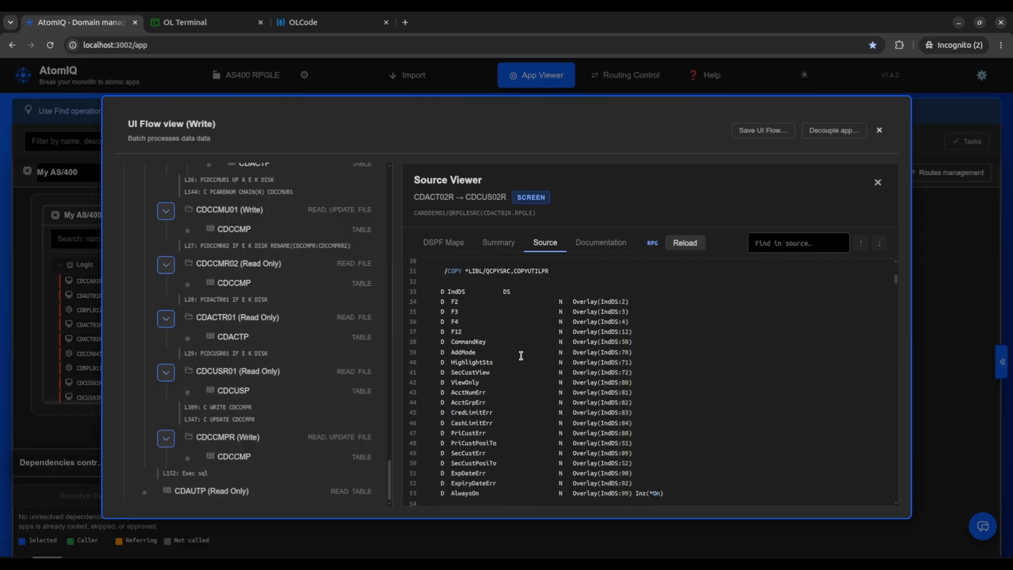
pyautogui.click(594, 245)
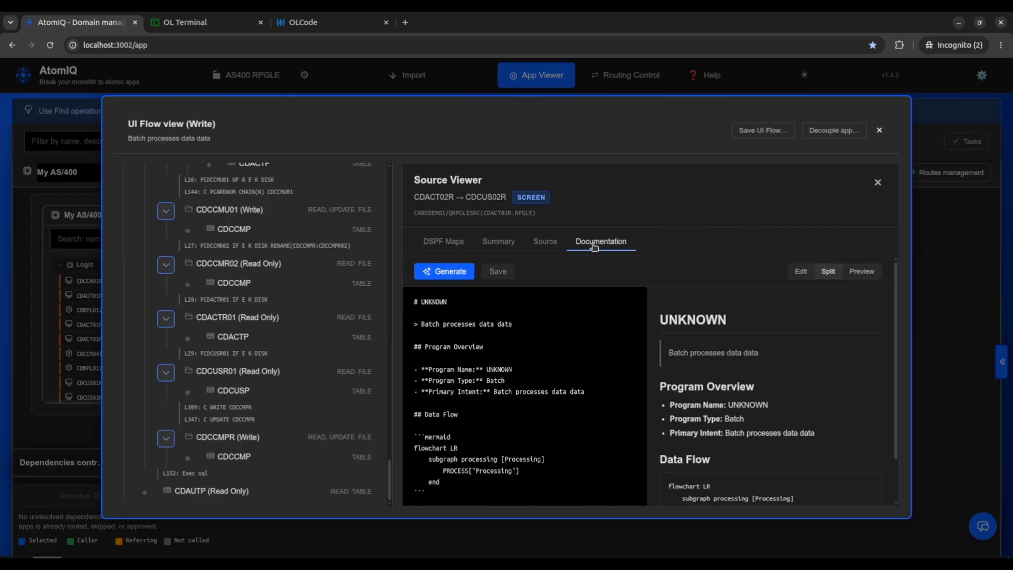